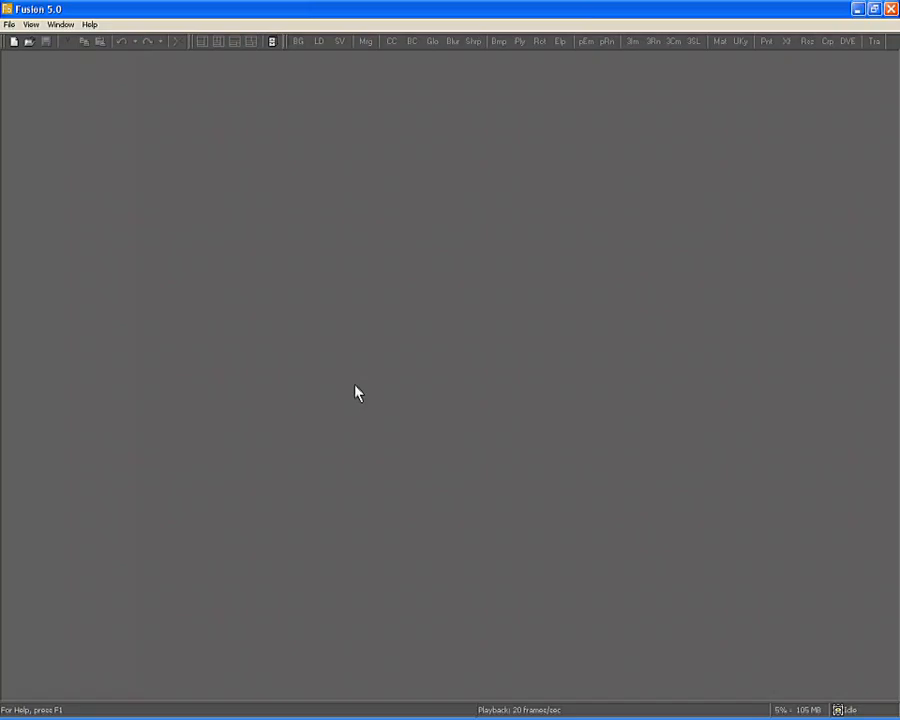
# - Create a new composition and save its frame format preferences with the NTSC (D1) default format
pyautogui.click(14, 42)
pyautogui.click(33, 26)
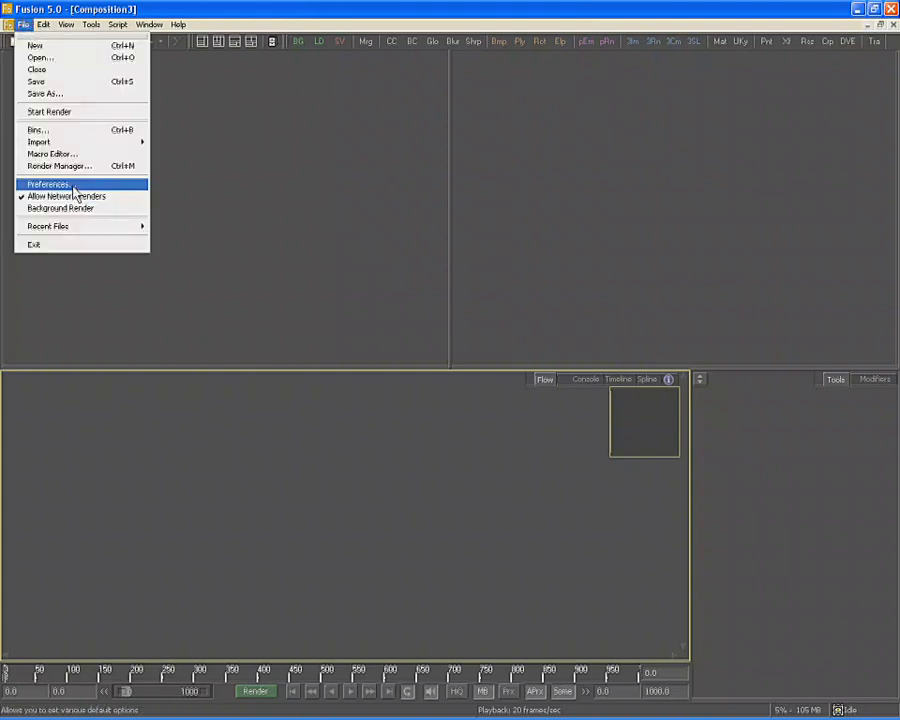
pyautogui.click(72, 183)
pyautogui.click(302, 202)
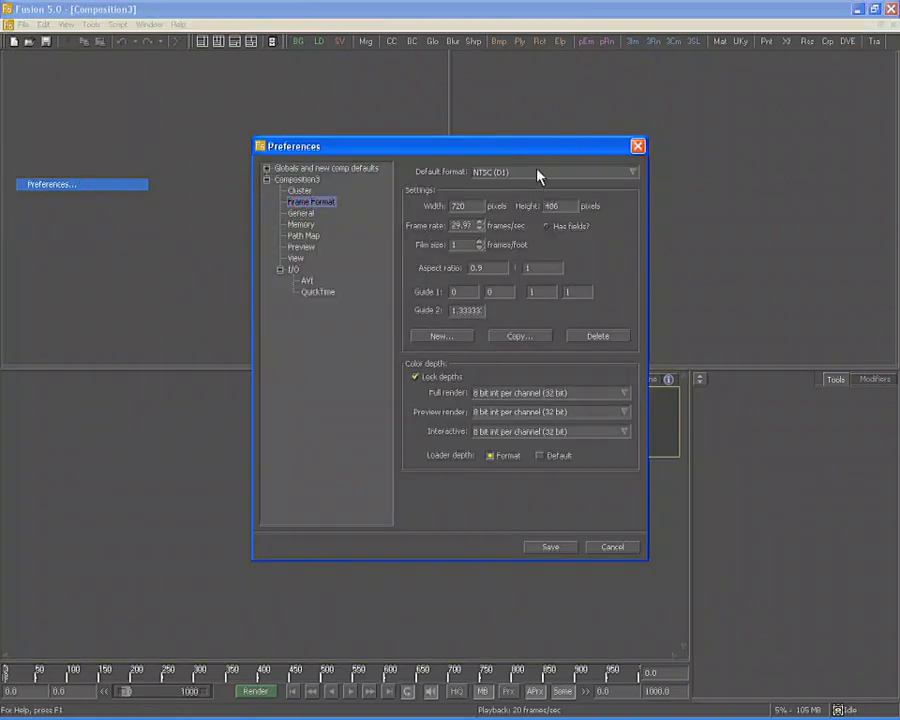
pyautogui.click(545, 549)
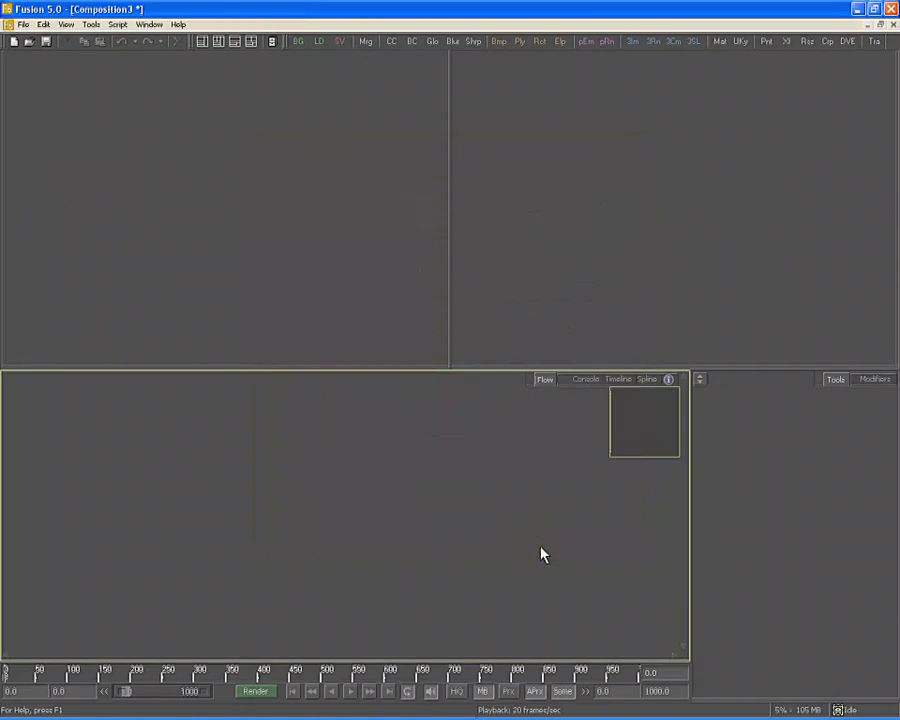
# - Switch to the file explorer and load the TrackBG image sequence from the Track_Background footage folder into the flow
pyautogui.hotkey('alt', 'Tab')
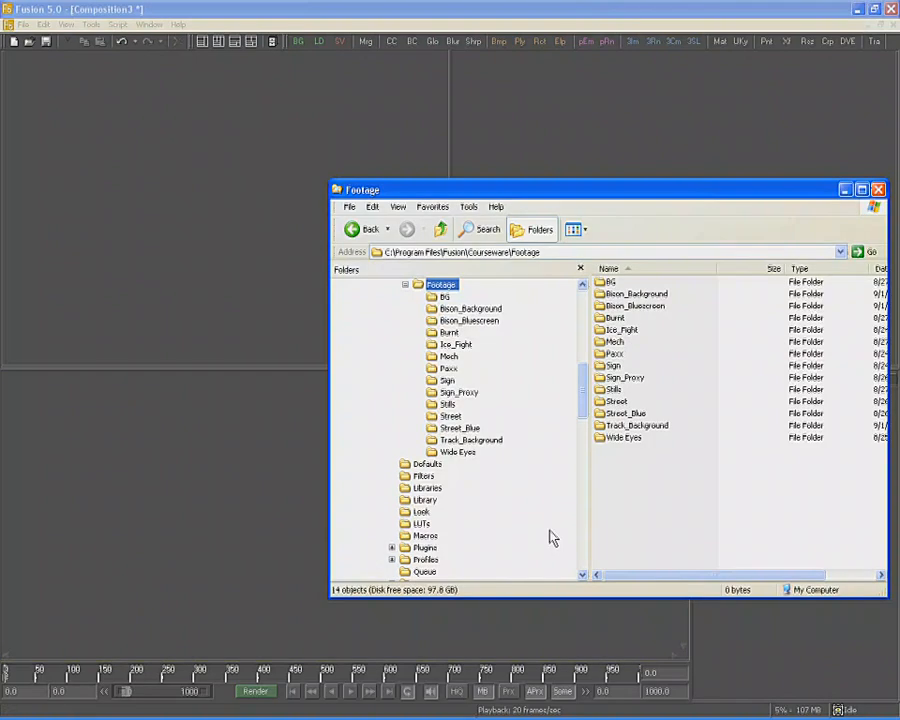
pyautogui.doubleClick(612, 425)
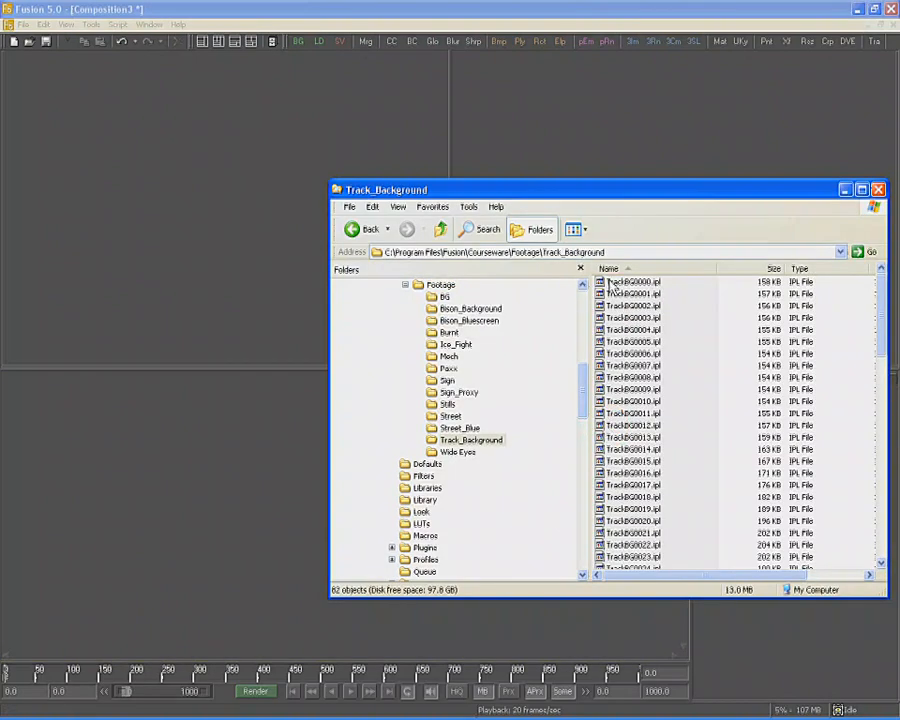
pyautogui.moveTo(606, 280); pyautogui.dragTo(110, 458)
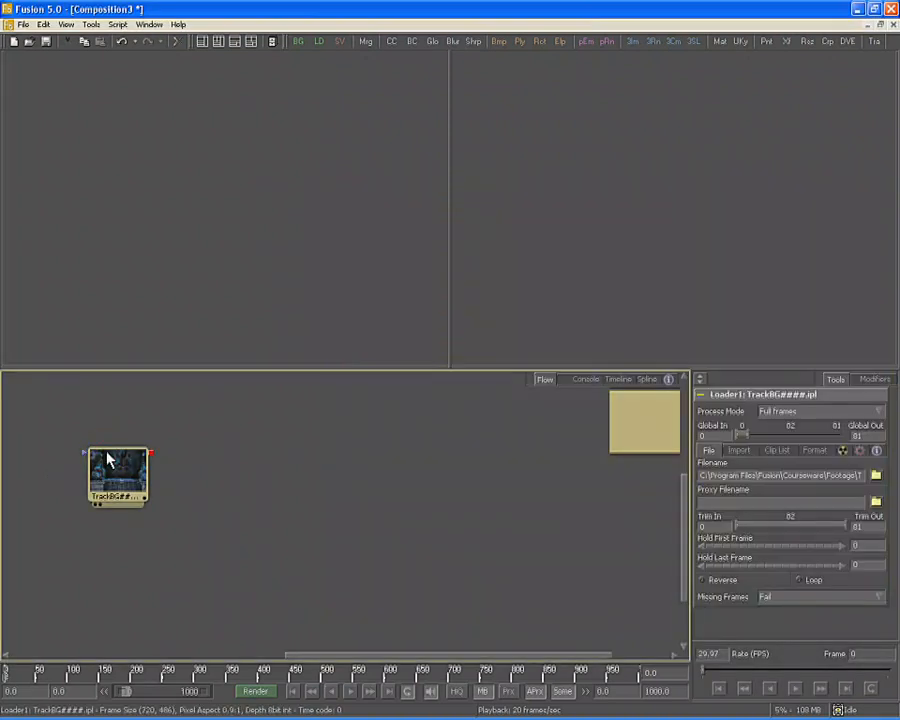
# - Set the render range to the loaded TrackBG clip and the composition's global end time to 81
pyautogui.rightClick(95, 460)
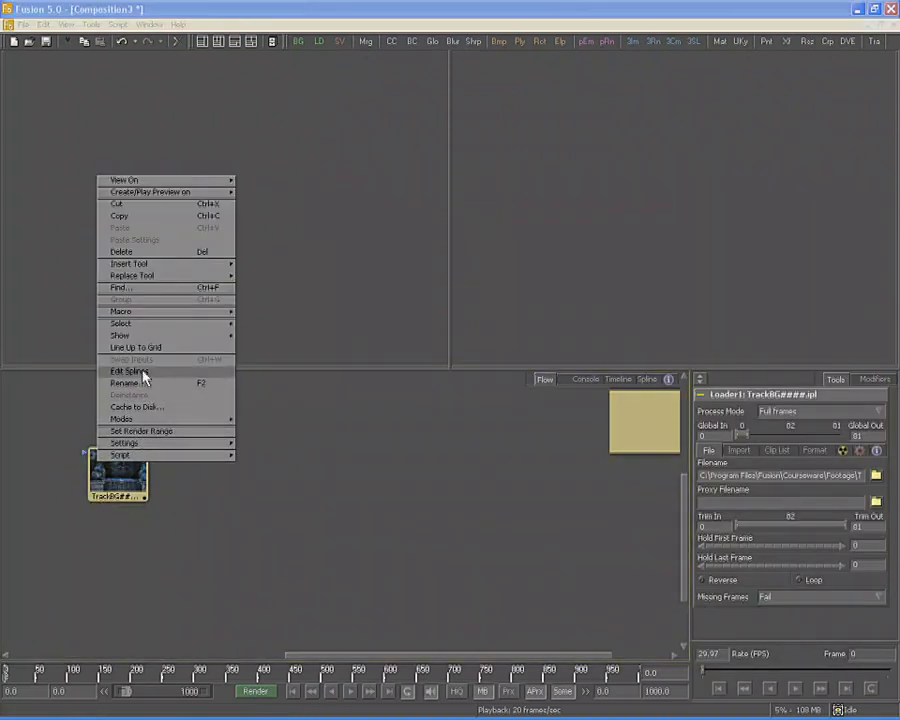
pyautogui.click(134, 430)
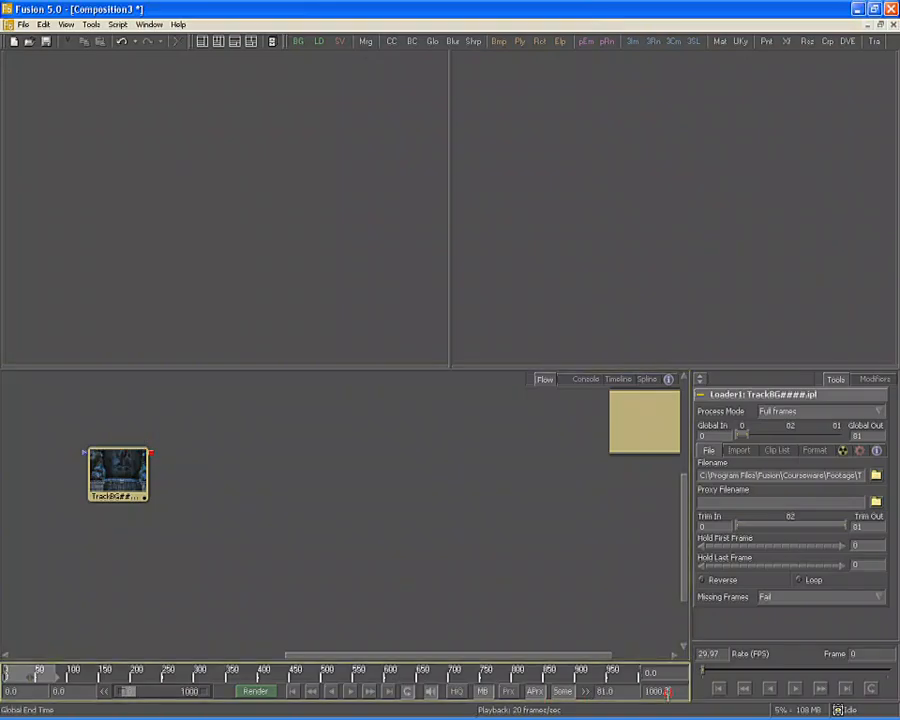
pyautogui.write('81.')
pyautogui.press('Return')
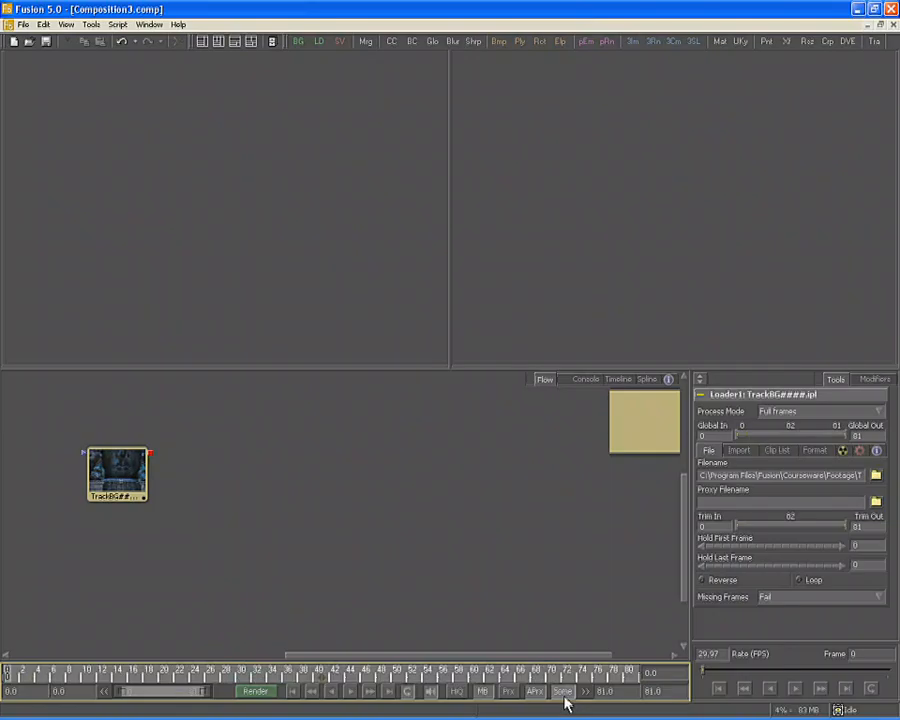
# - Add a Tracker after the TrackBG loader, space it away from the loader, and display its output fitted to a viewer
pyautogui.click(875, 48)
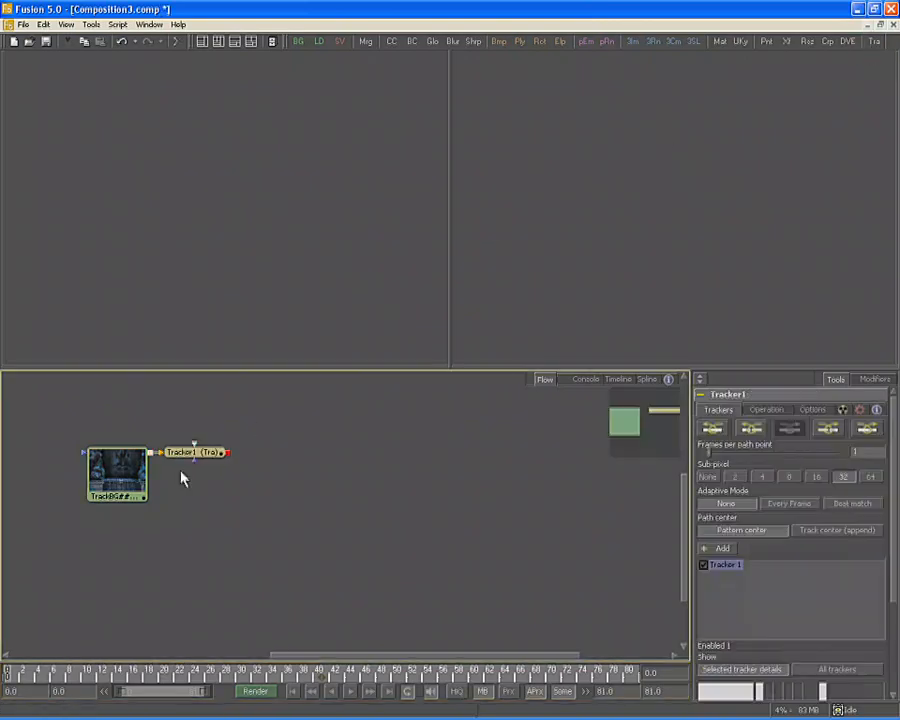
pyautogui.moveTo(174, 451); pyautogui.dragTo(253, 452)
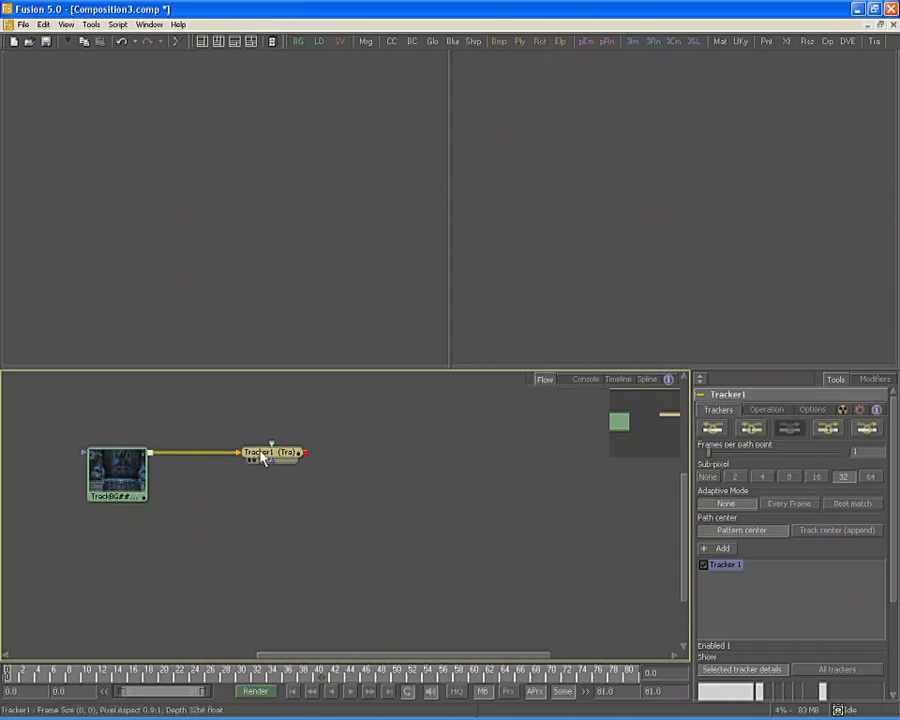
pyautogui.moveTo(265, 453); pyautogui.dragTo(240, 185)
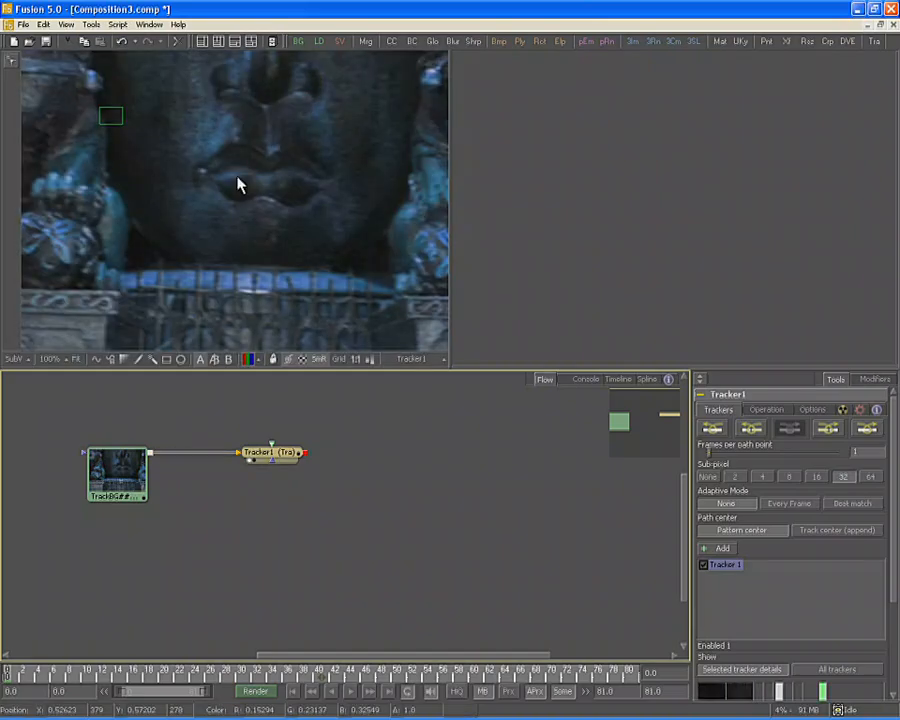
pyautogui.hotkey('ctrl', 'f')
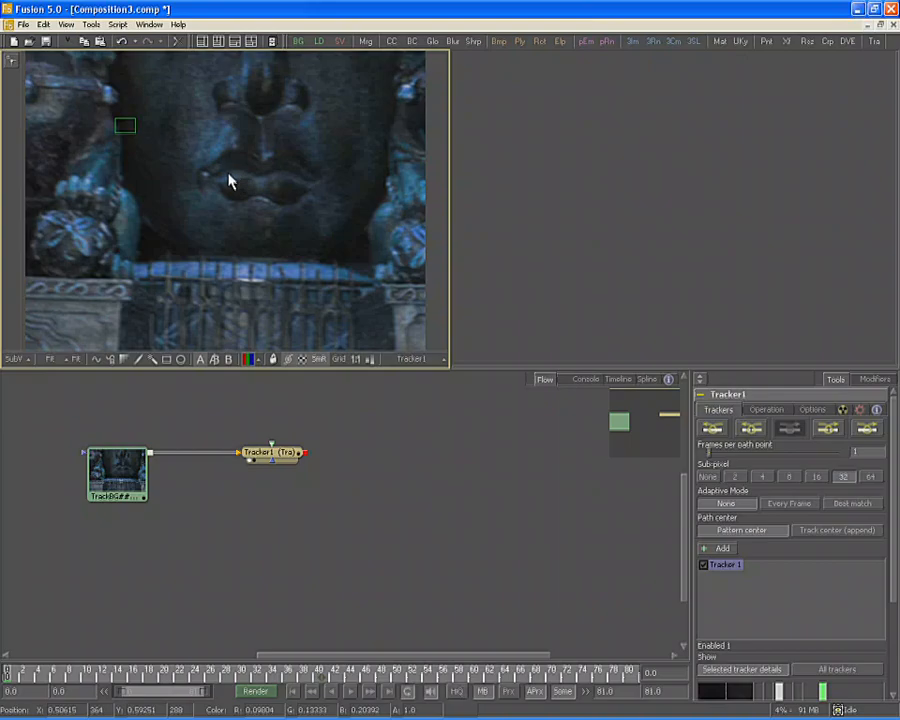
# - Position the tracker's pattern box on the highlight of the statue's lower lip
pyautogui.moveTo(116, 121)
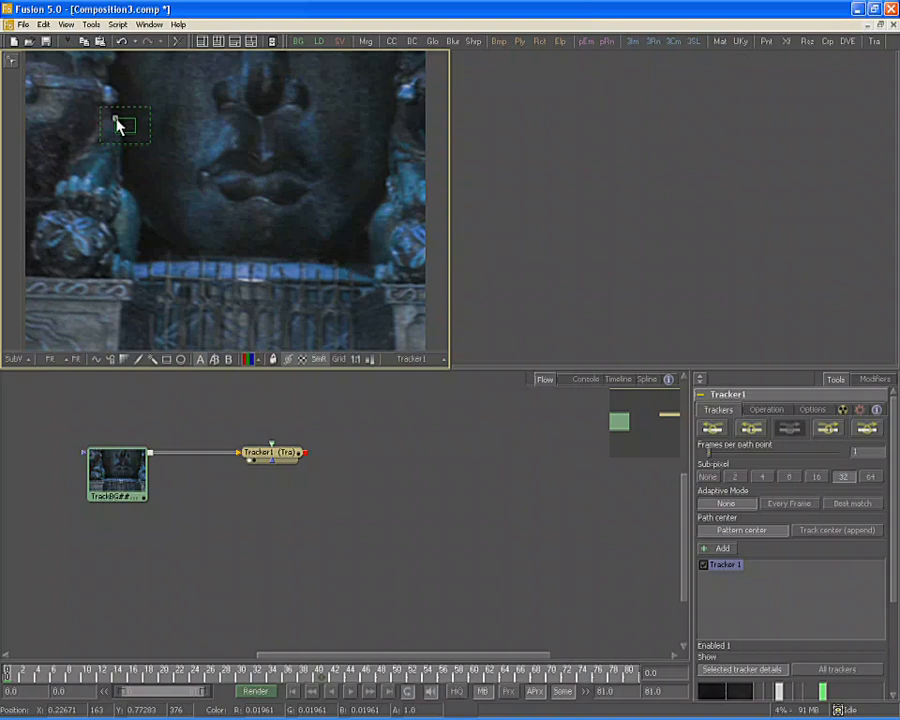
pyautogui.moveTo(117, 124); pyautogui.dragTo(251, 191)
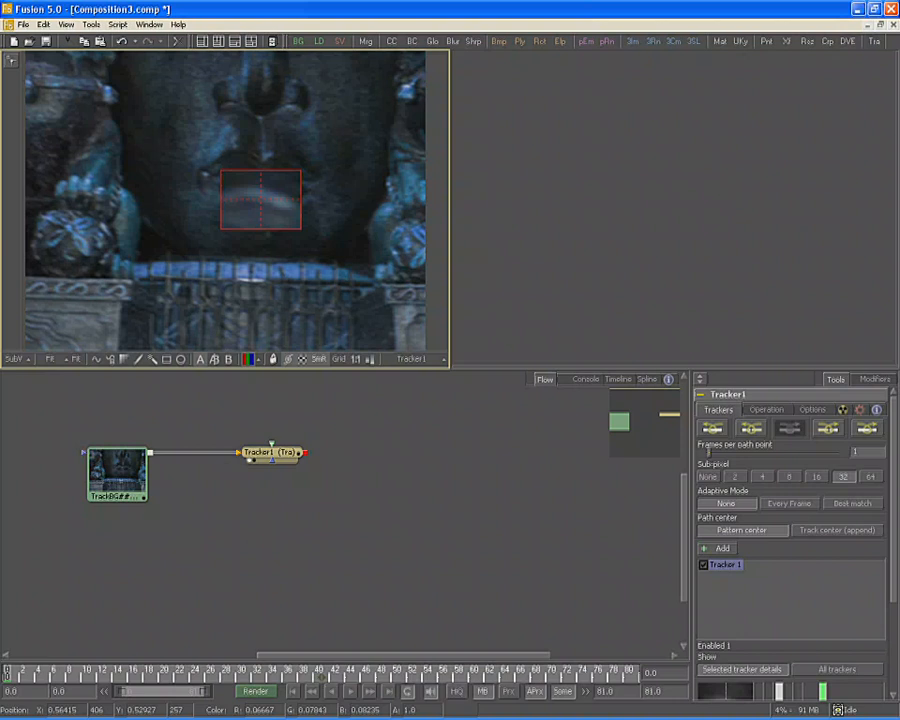
pyautogui.moveTo(251, 191); pyautogui.dragTo(269, 211)
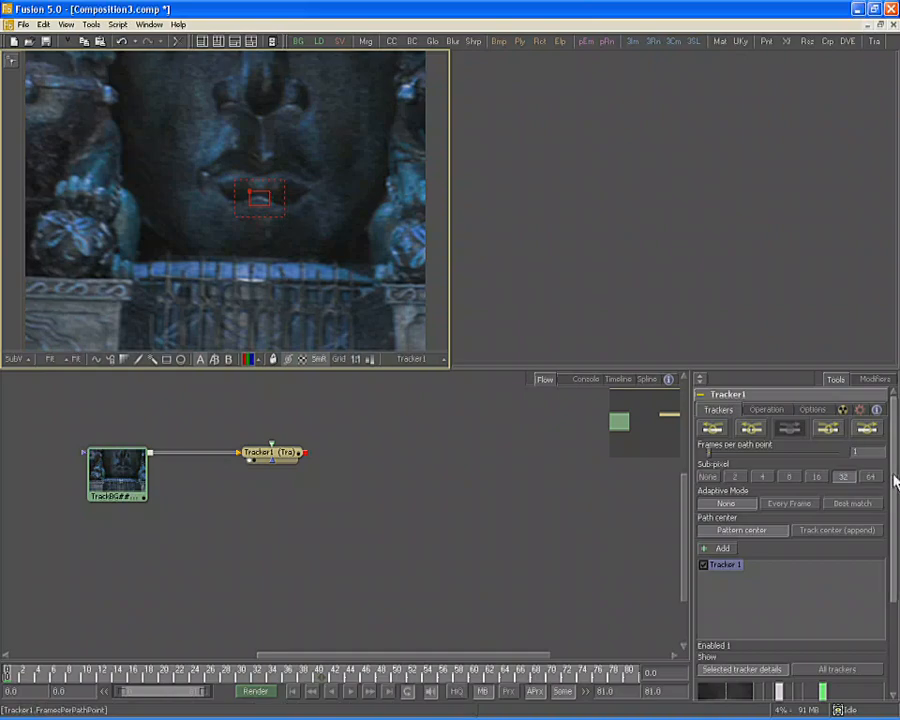
# - Compare the green and red channels for Tracker 1's pattern and select the blue channel
pyautogui.scroll(-3, 893, 485)
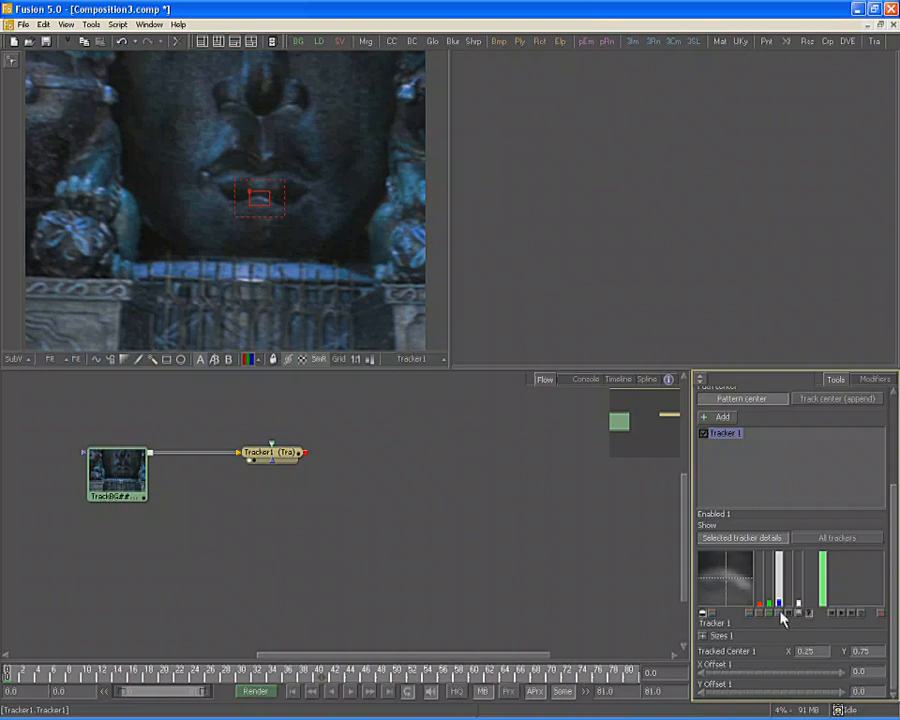
pyautogui.click(781, 612)
pyautogui.click(770, 612)
pyautogui.click(762, 612)
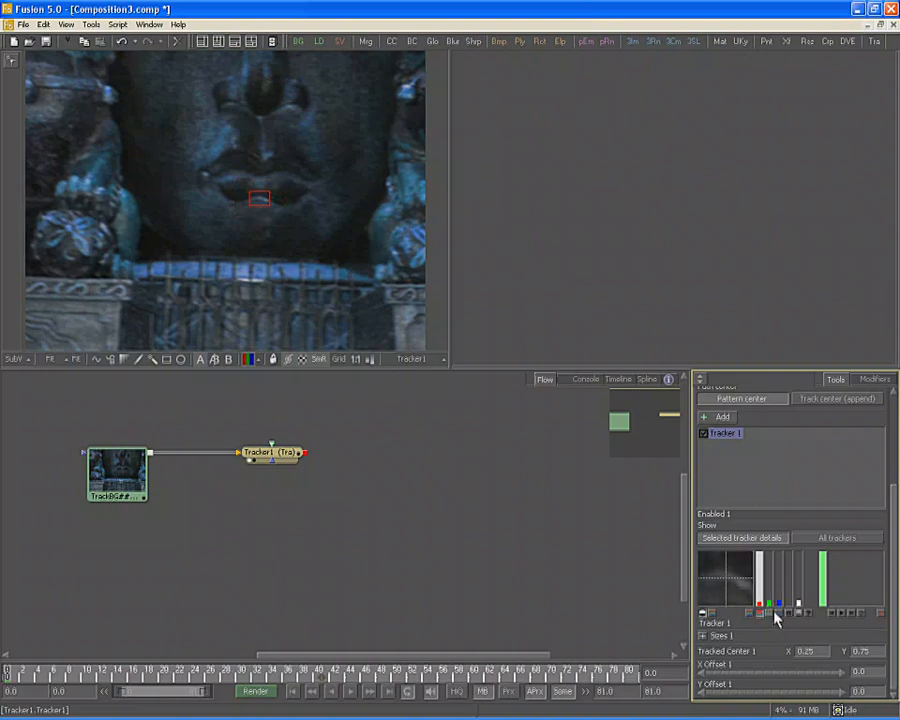
pyautogui.click(779, 612)
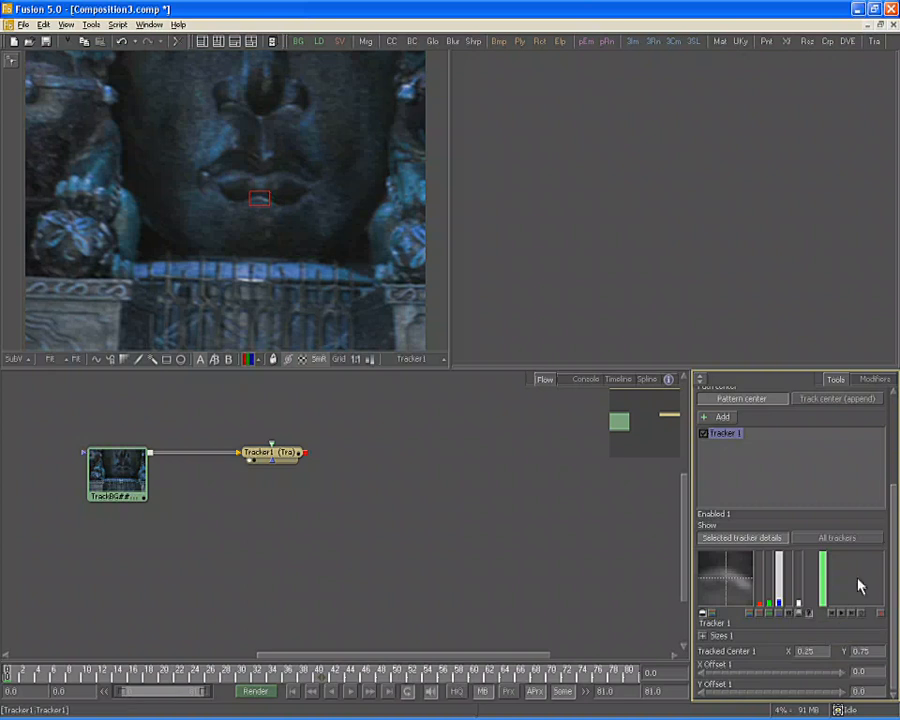
# - Try a higher frames per path point value, return it to 1, and choose a sub-pixel accuracy of 32
pyautogui.moveTo(890, 560); pyautogui.dragTo(883, 436)
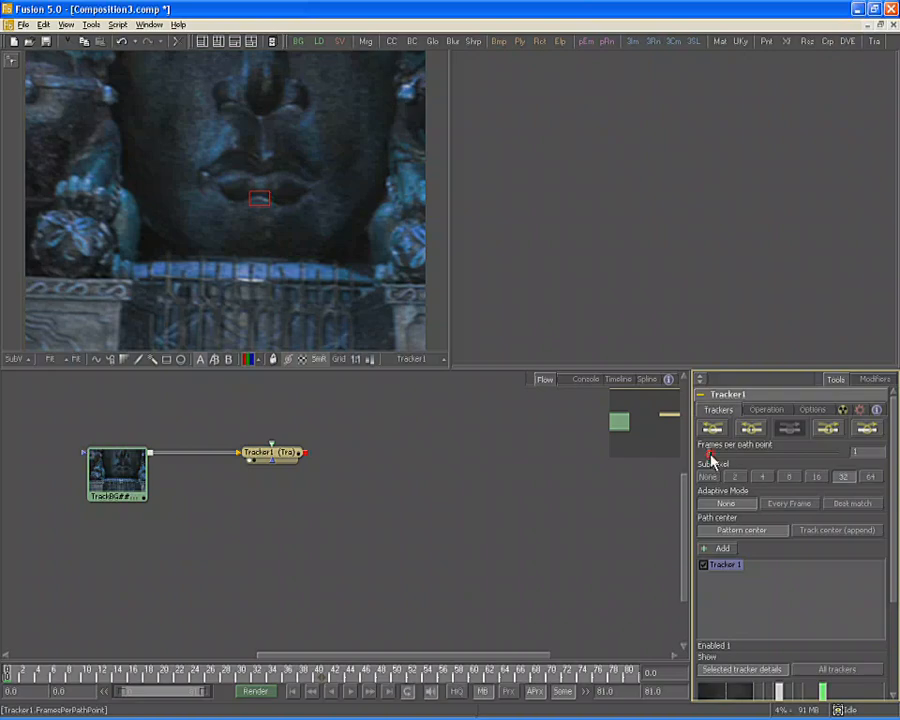
pyautogui.moveTo(709, 456); pyautogui.dragTo(719, 459)
pyautogui.moveTo(725, 459); pyautogui.dragTo(712, 458)
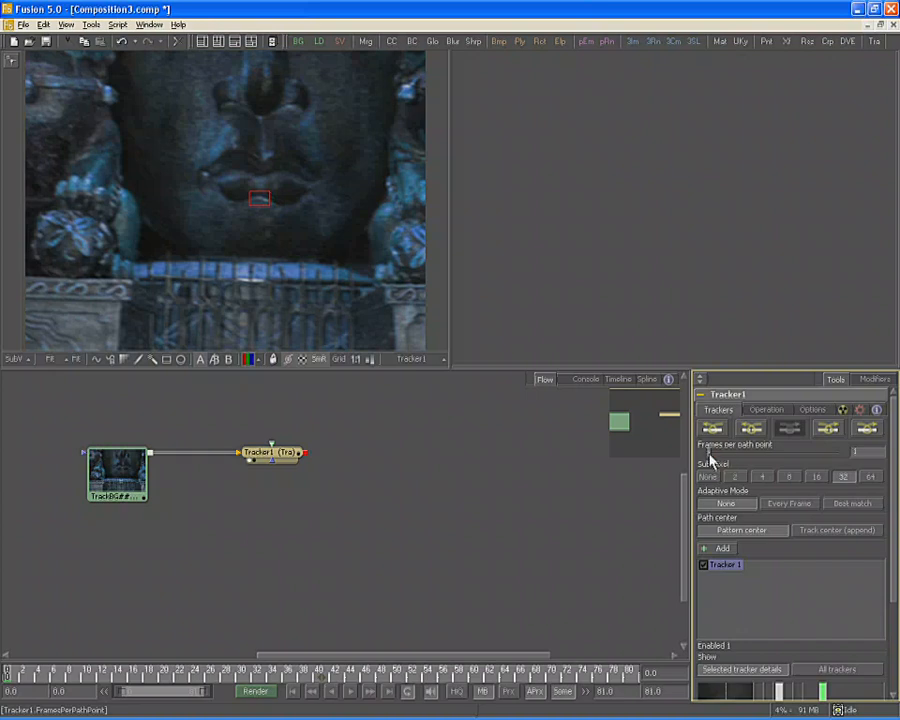
pyautogui.click(845, 478)
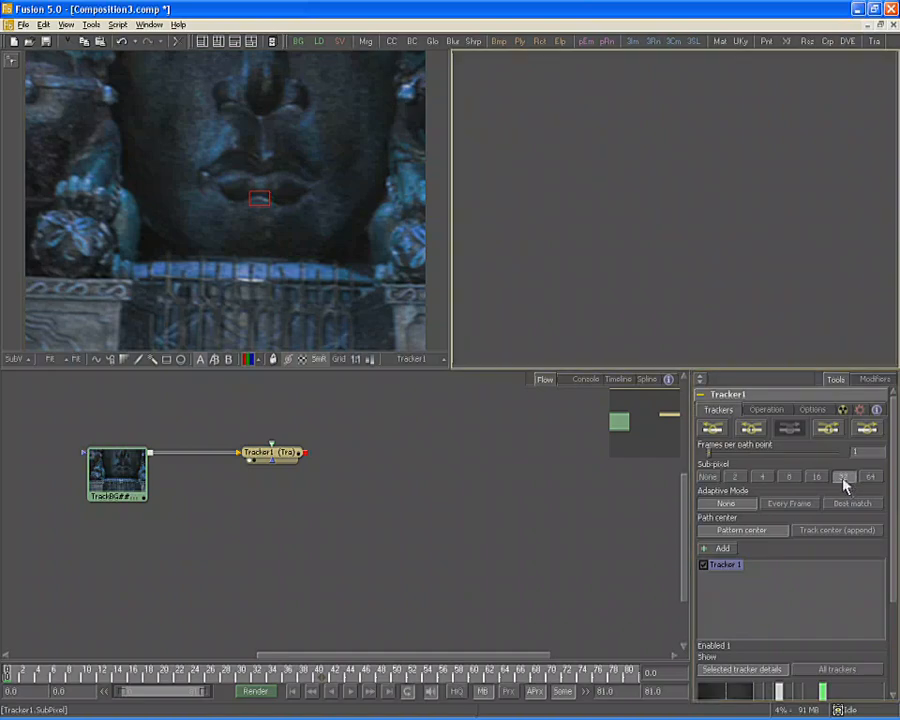
pyautogui.click(845, 484)
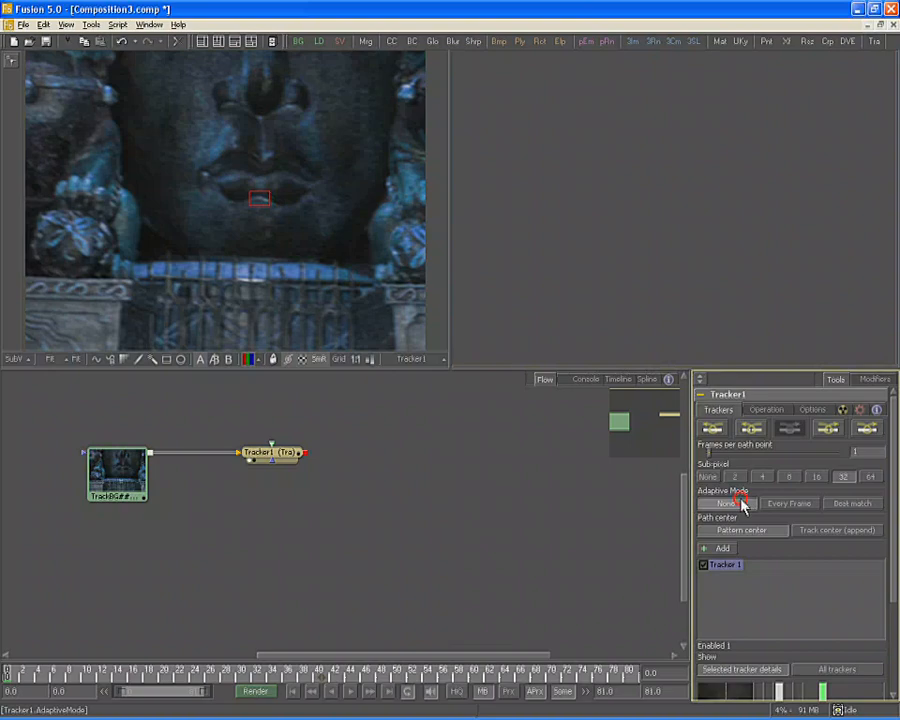
# - Try the Every Frame and Best match adaptive modes and return the tracker's adaptive mode to None
pyautogui.click(788, 503)
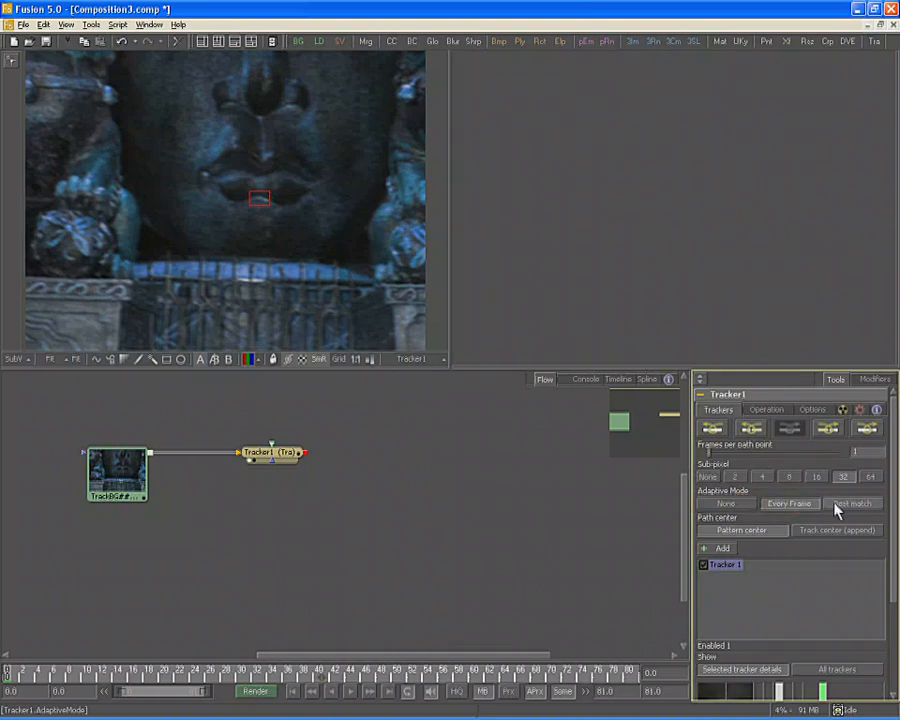
pyautogui.click(740, 505)
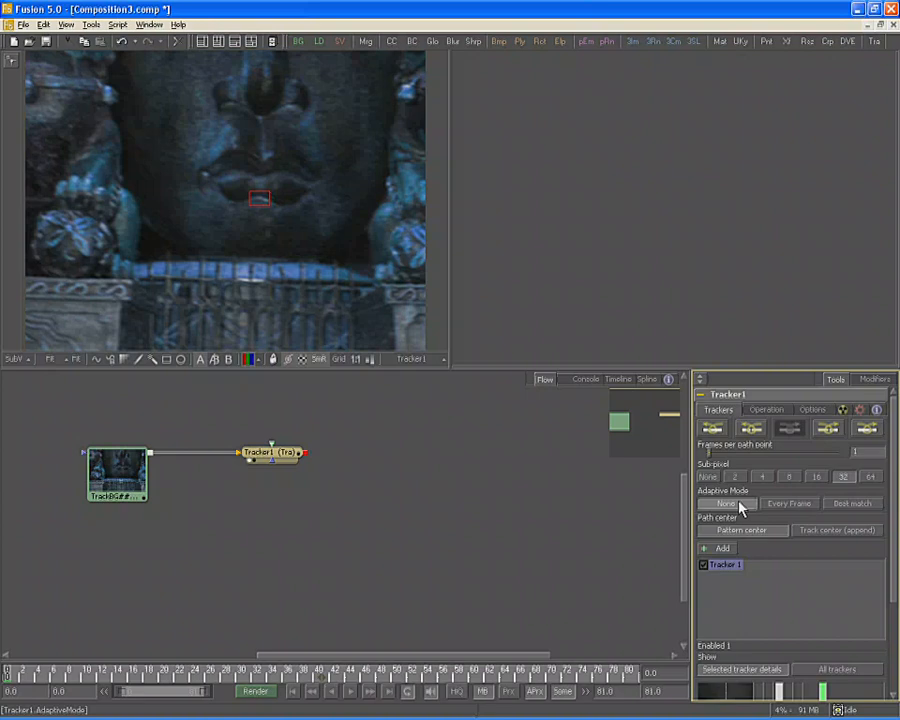
pyautogui.click(795, 505)
pyautogui.click(867, 504)
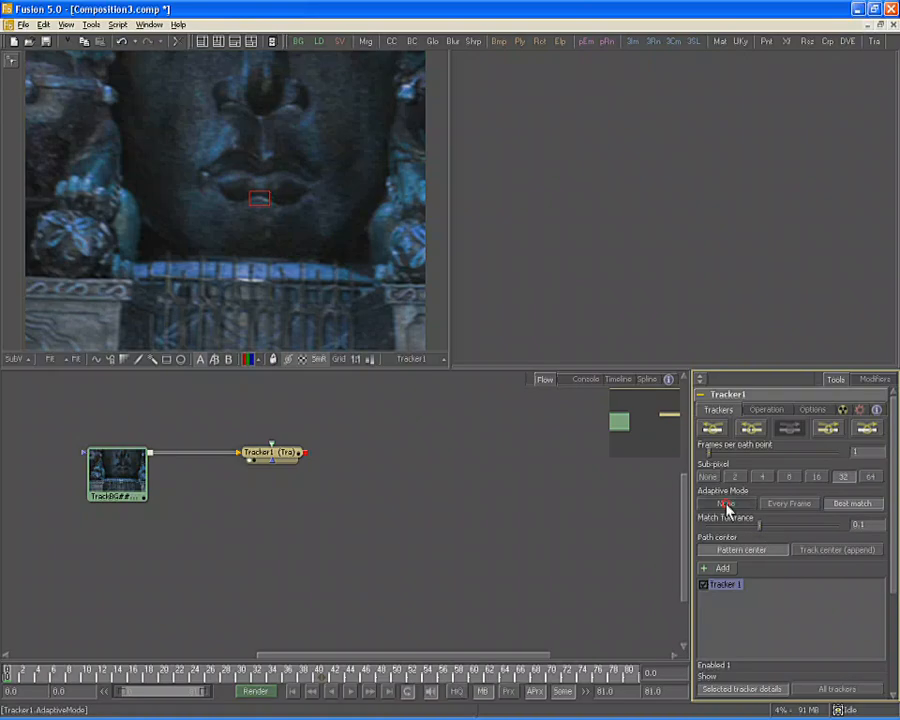
pyautogui.click(726, 504)
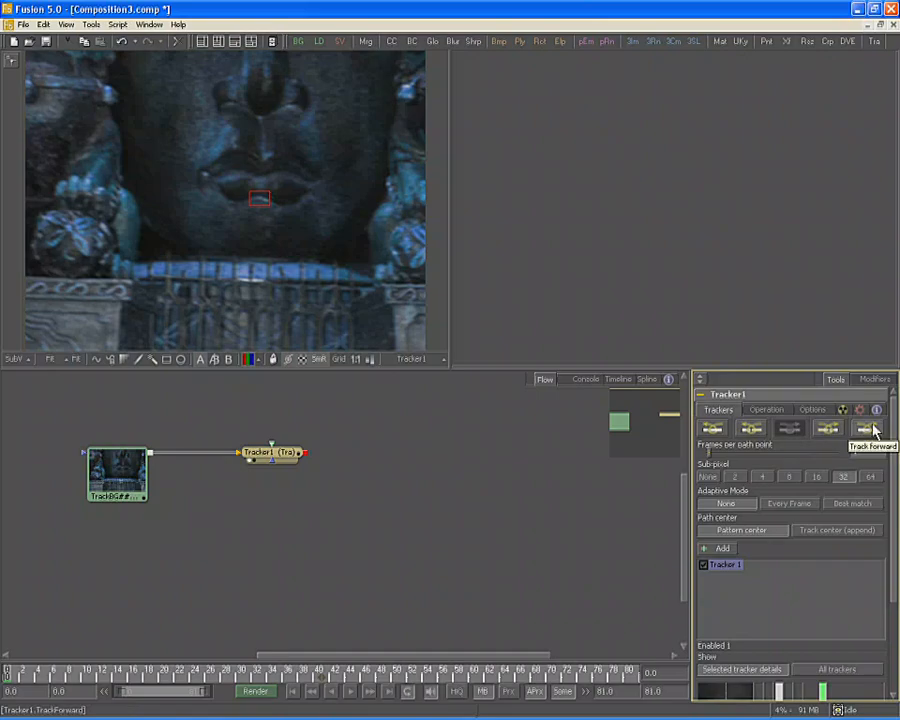
# - Track the lip pattern forward from frame 0 to 81 and dismiss the render message
pyautogui.click(821, 429)
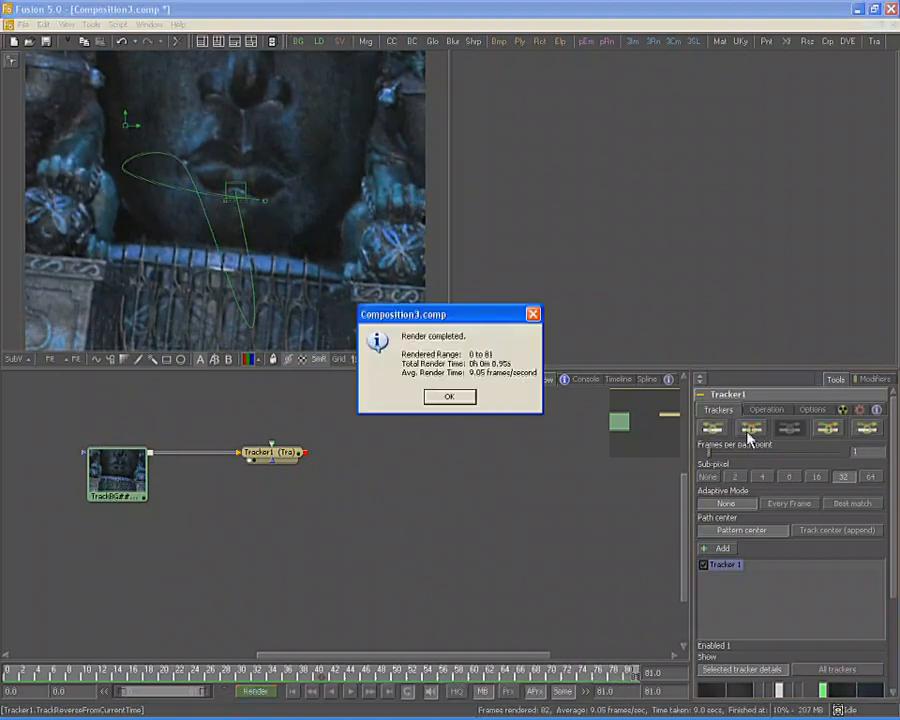
pyautogui.click(448, 397)
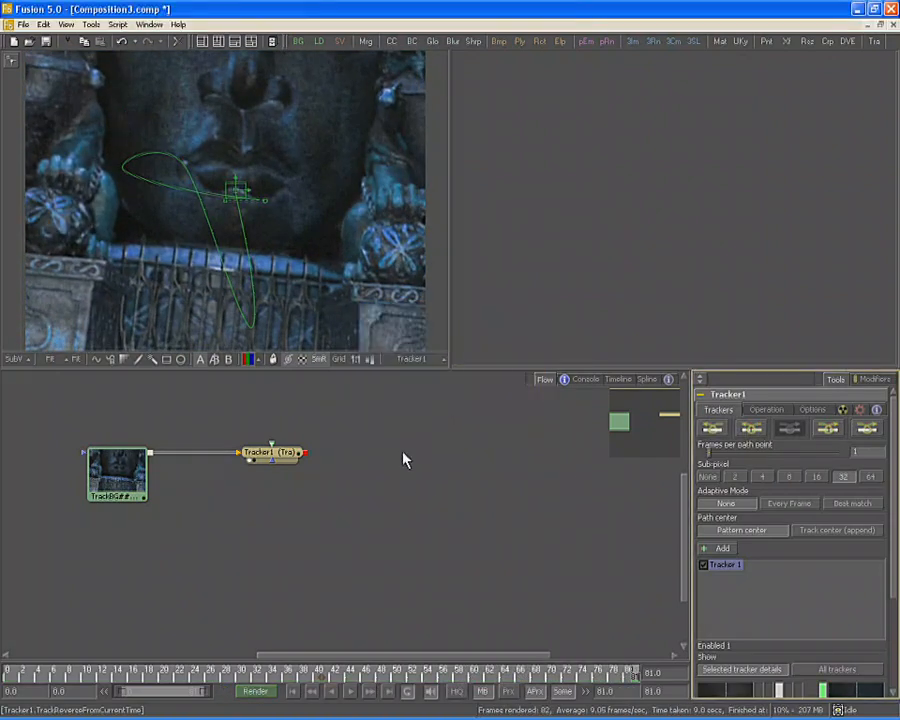
# - Select the tracked motion path, show its points for inspection, and hide them again
pyautogui.click(172, 187)
pyautogui.click(172, 188)
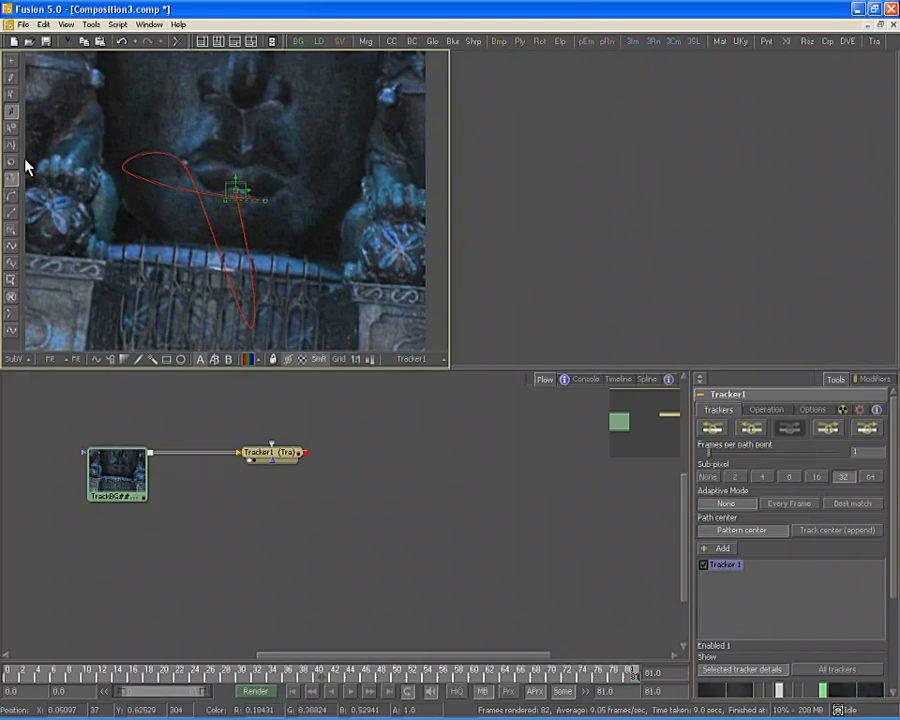
pyautogui.click(13, 249)
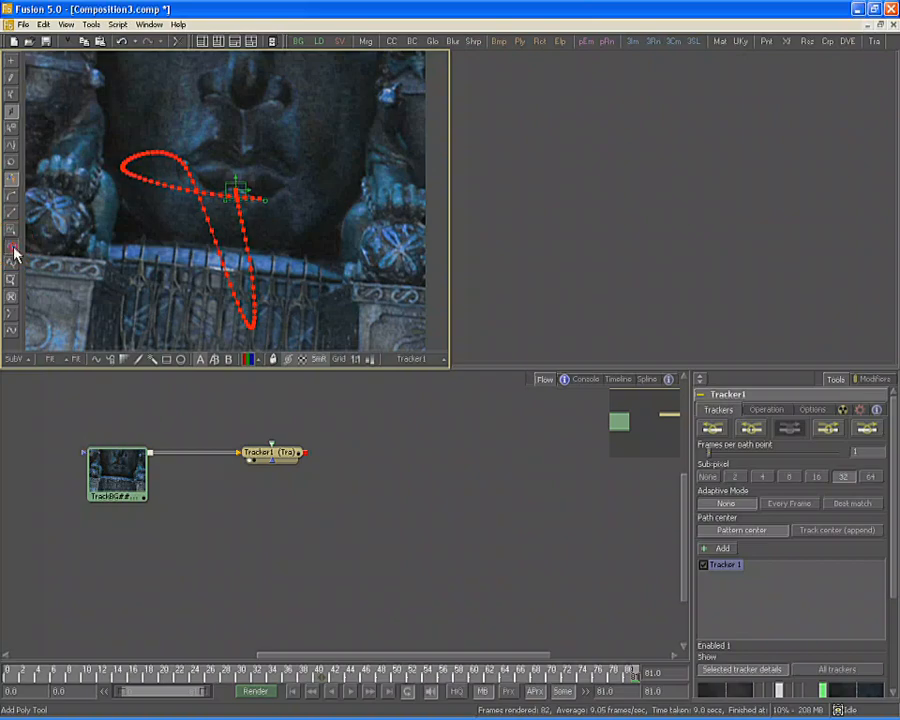
pyautogui.click(13, 249)
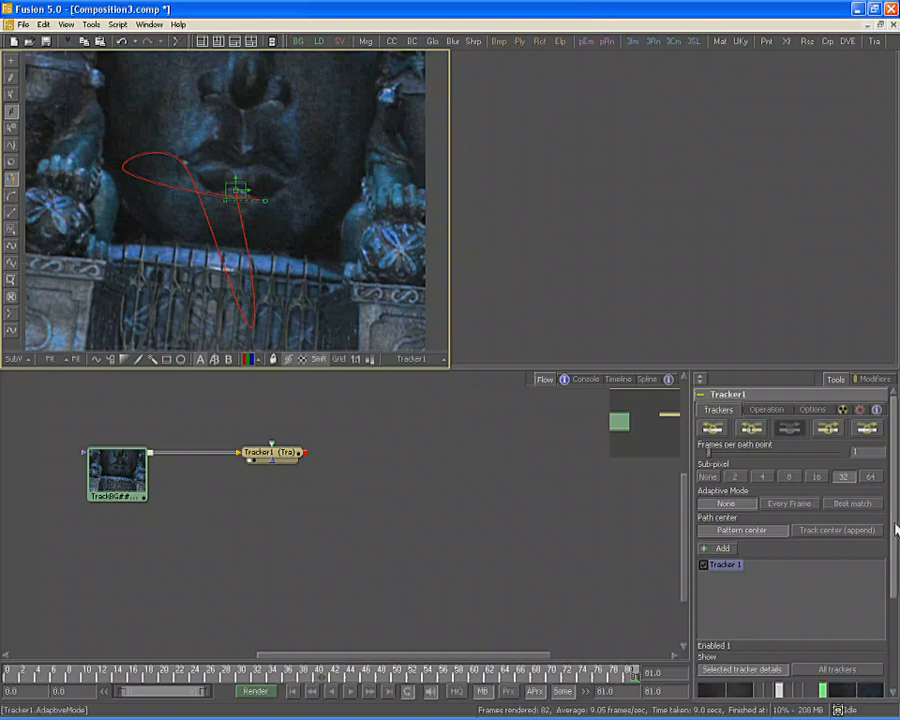
# - Play back the tracked pattern images in Tracker 1's details to check the track, and stop the playback
pyautogui.moveTo(896, 528); pyautogui.dragTo(895, 645)
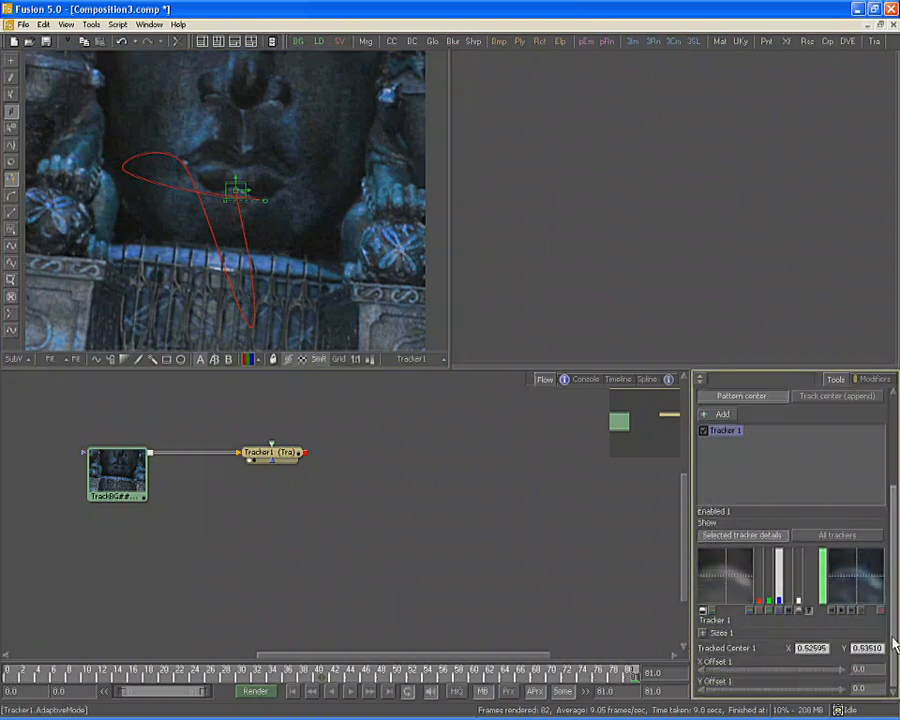
pyautogui.click(841, 610)
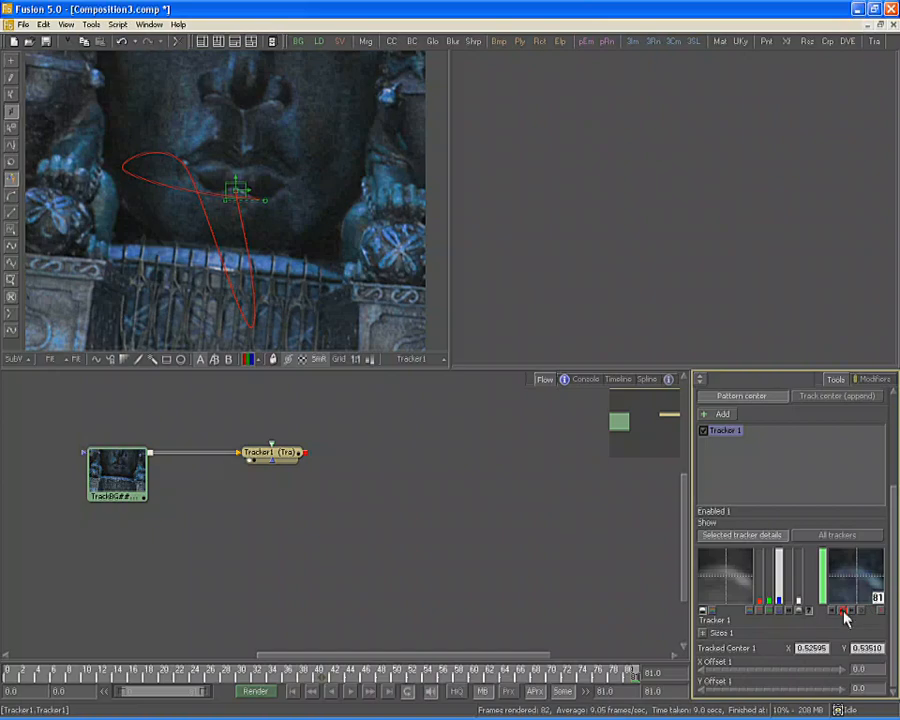
pyautogui.click(845, 612)
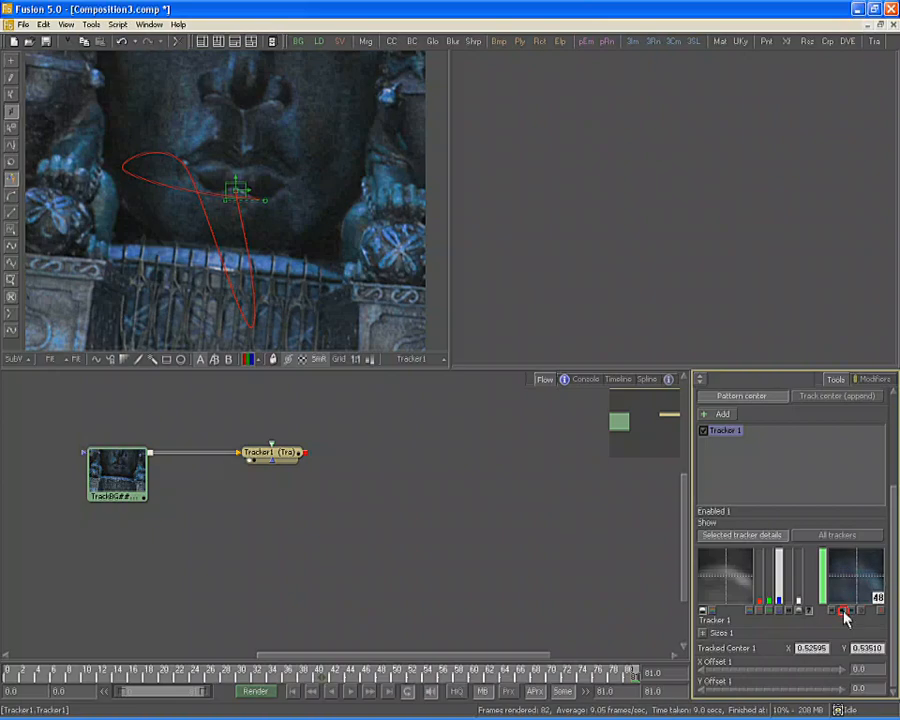
# - Stop the pattern playback, add a red Background, and mask it with an Ellipse about 0.14 wide and high
pyautogui.click(844, 612)
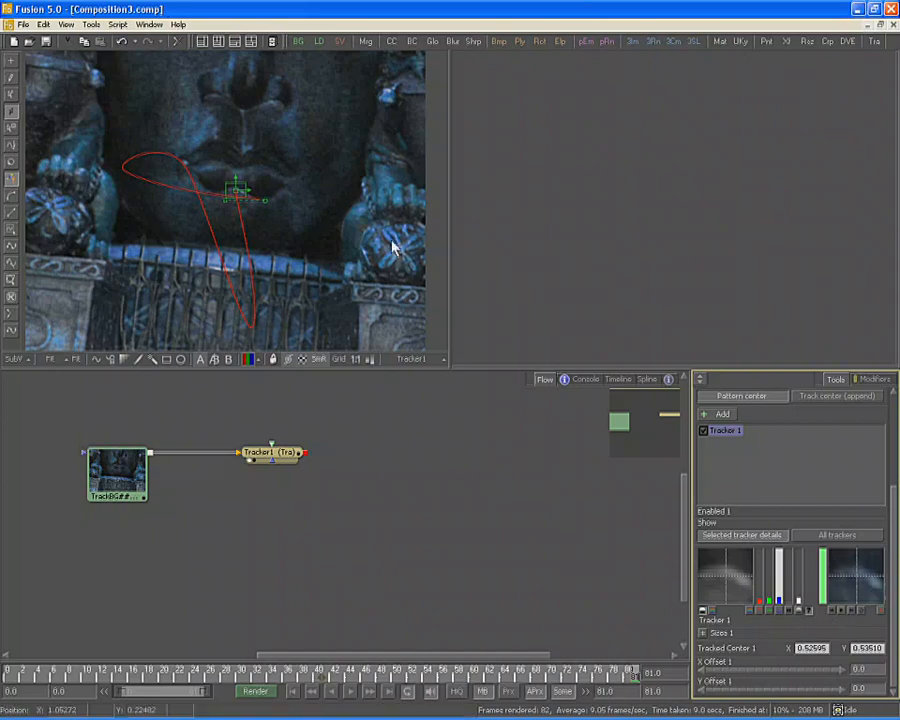
pyautogui.moveTo(298, 41); pyautogui.dragTo(118, 541)
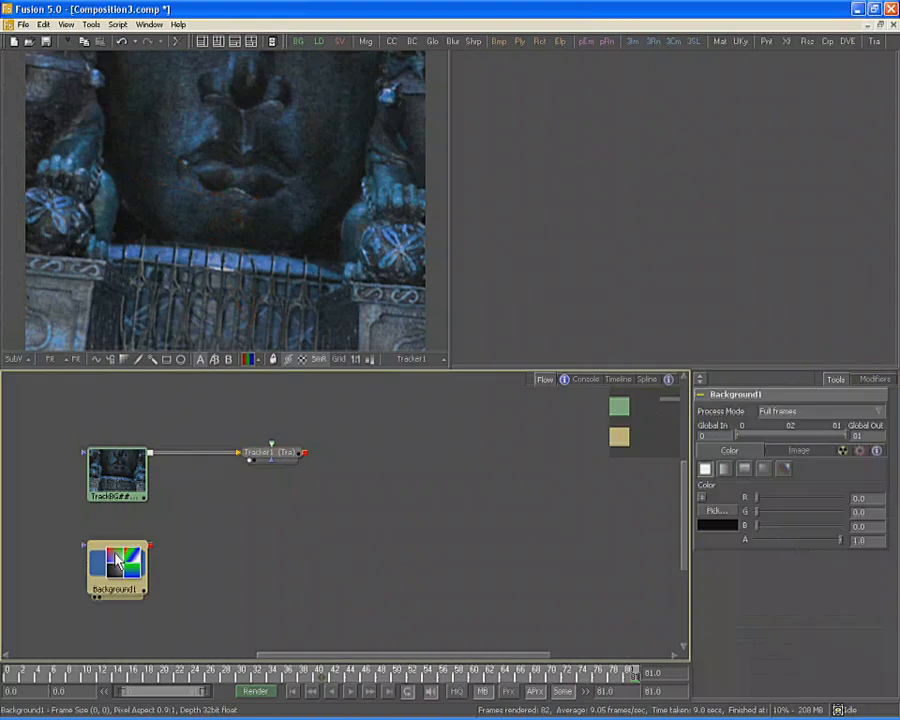
pyautogui.moveTo(757, 498); pyautogui.dragTo(894, 466)
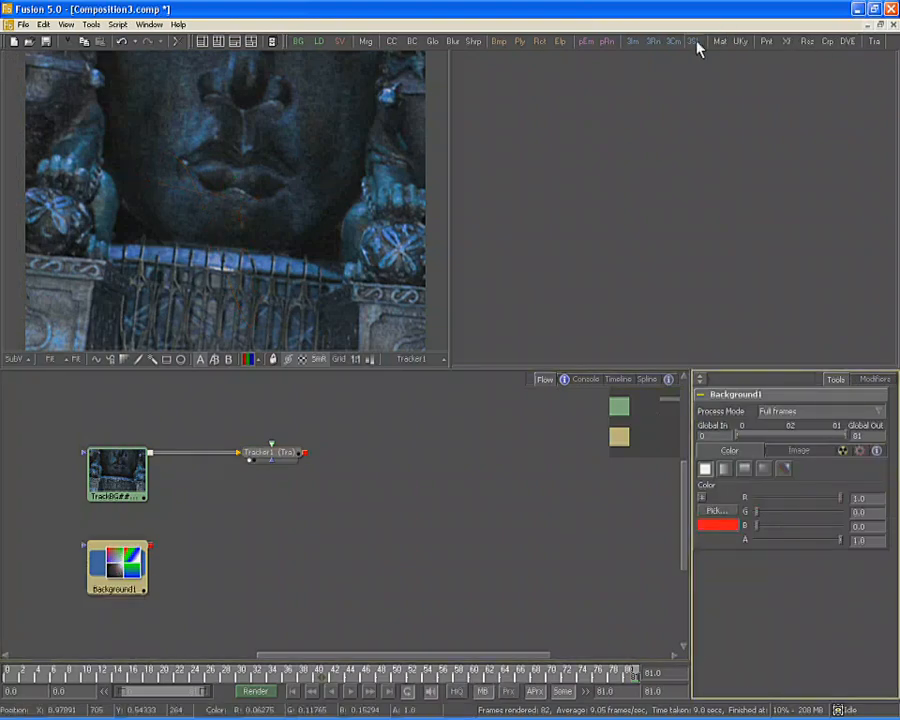
pyautogui.moveTo(567, 50); pyautogui.dragTo(590, 228)
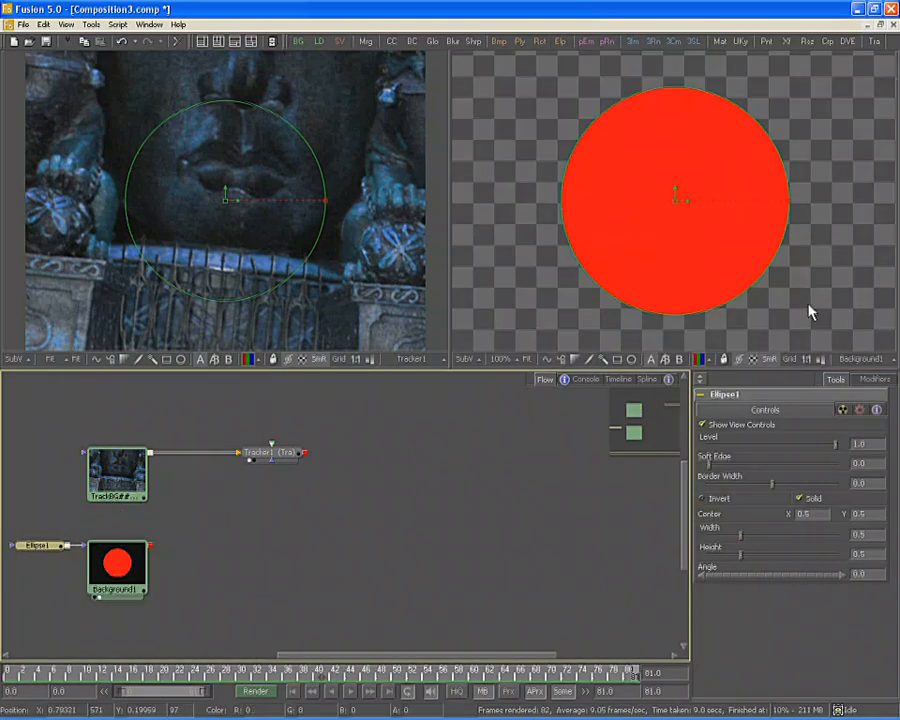
pyautogui.moveTo(765, 281); pyautogui.dragTo(700, 228)
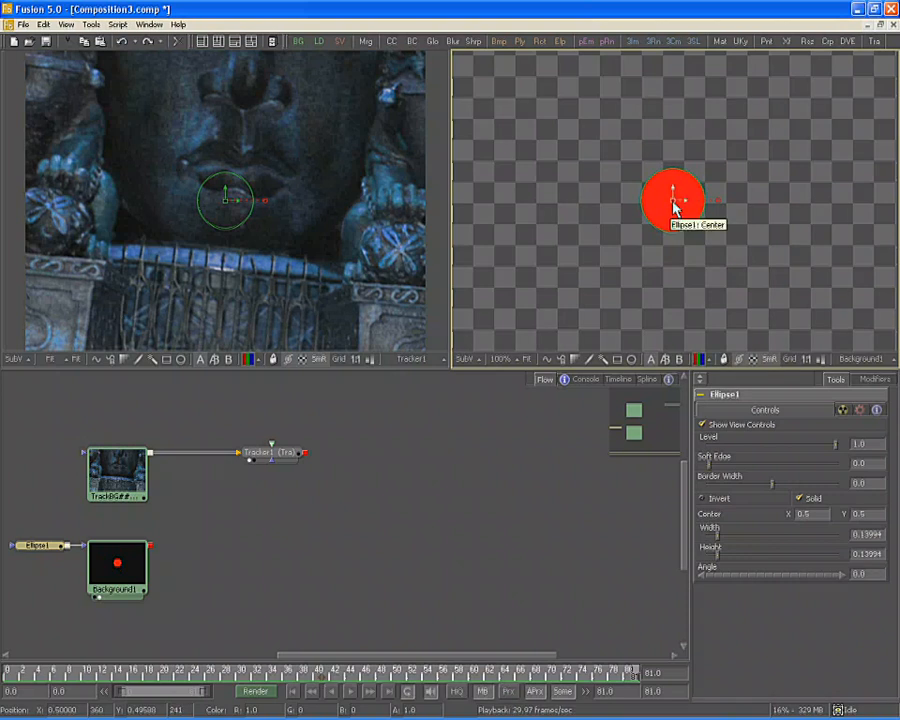
# - Connect the ellipse's Center to Tracker 1: Offset position and play back the circle's motion
pyautogui.rightClick(673, 202)
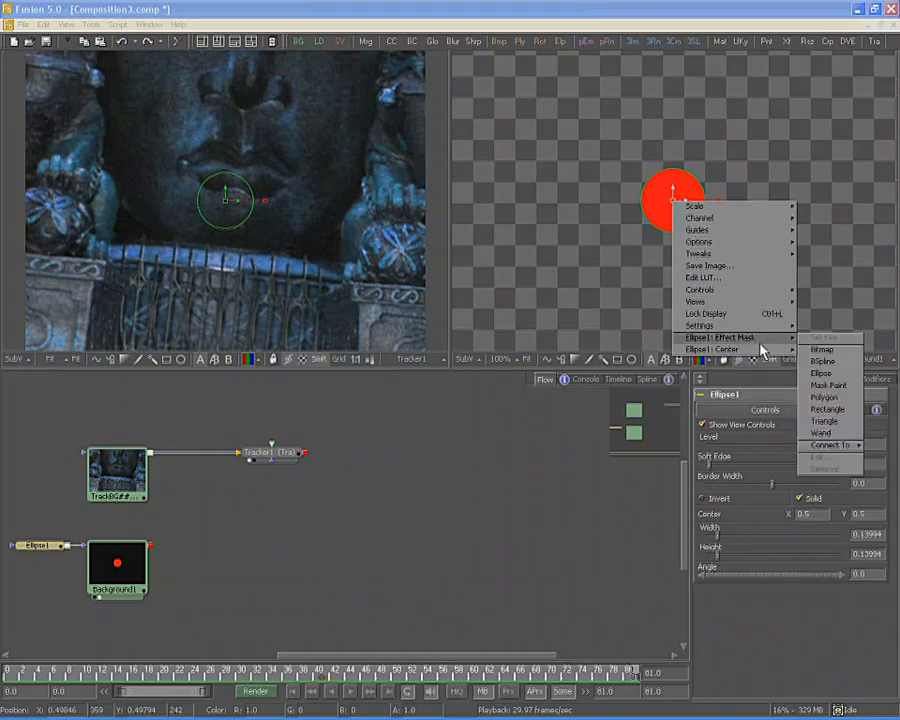
pyautogui.moveTo(760, 349)
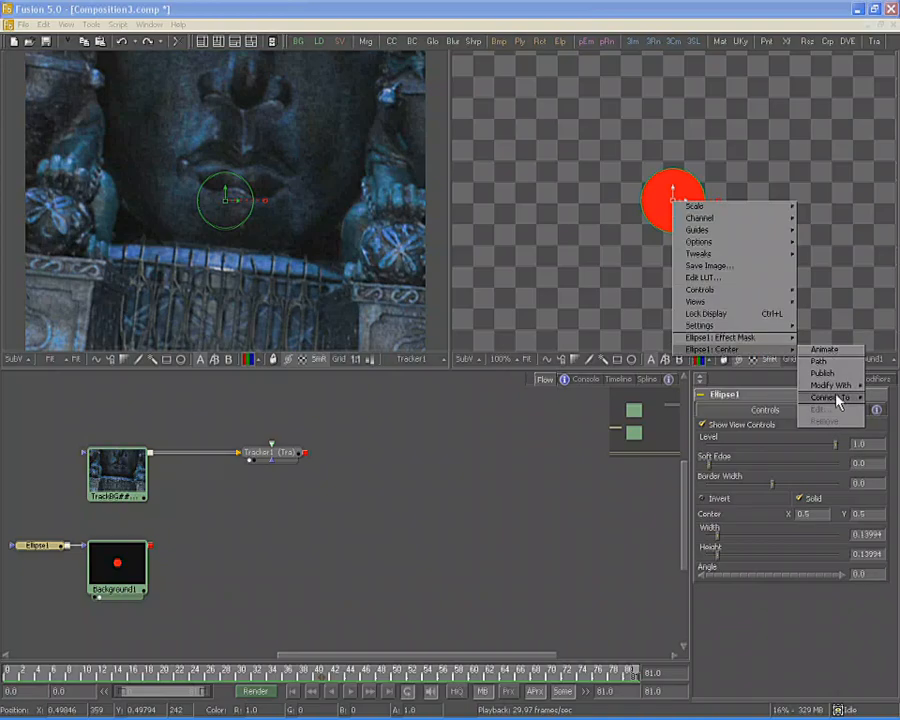
pyautogui.moveTo(836, 397)
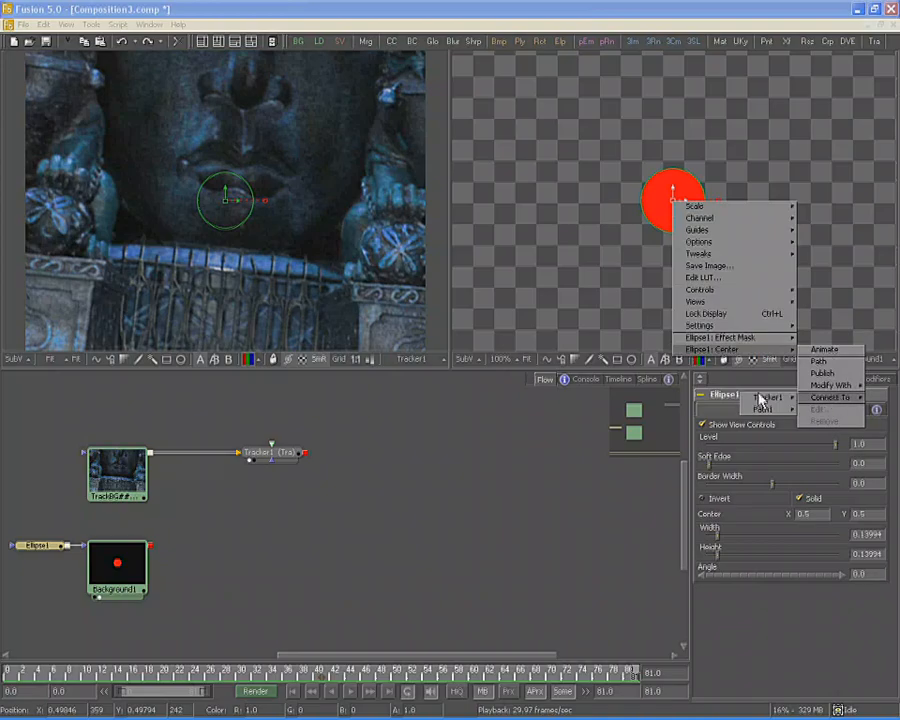
pyautogui.moveTo(755, 404)
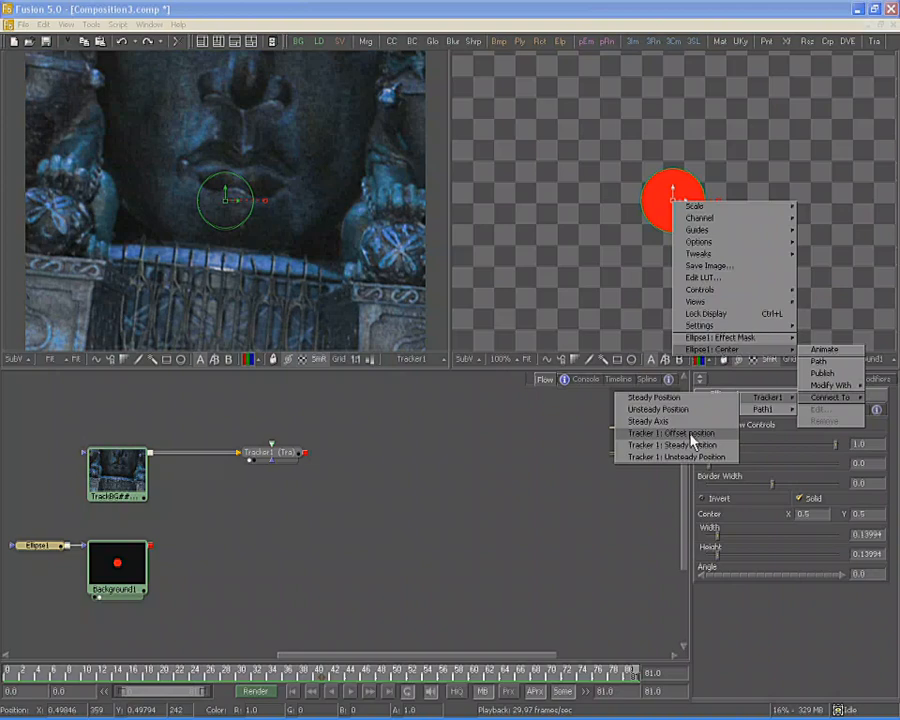
pyautogui.click(690, 434)
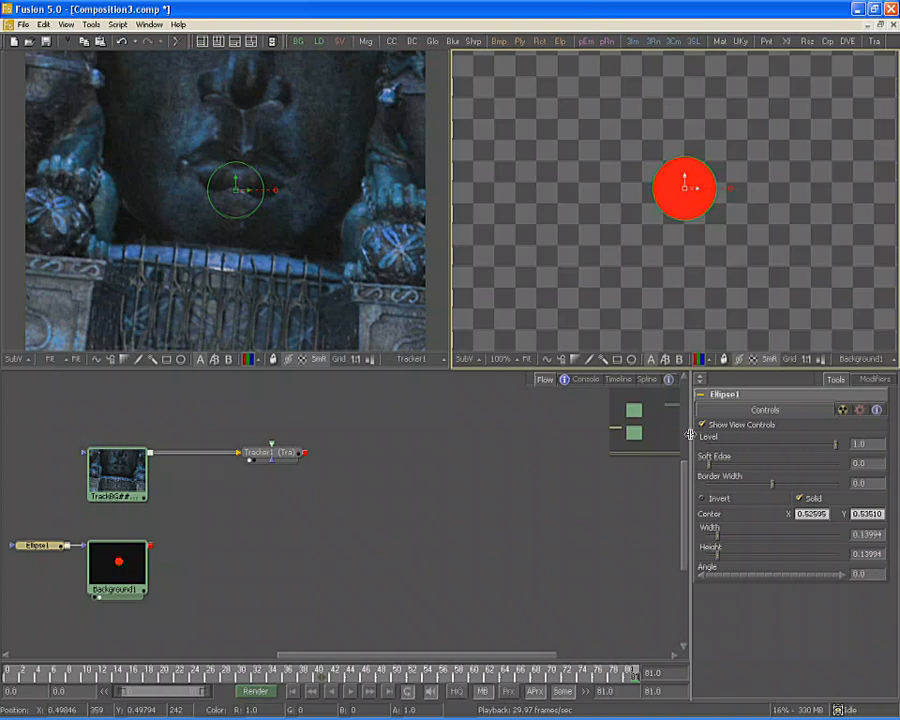
pyautogui.click(352, 693)
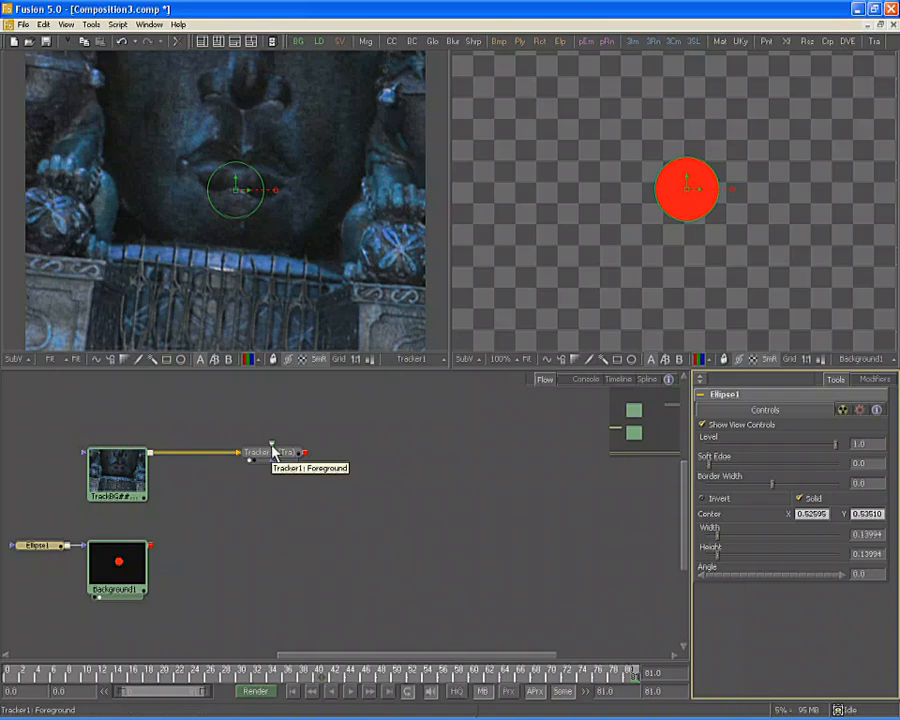
# - Remove the Tracker1 connection from the ellipse's Center and feed the red Background into Tracker1's foreground input
pyautogui.rightClick(787, 514)
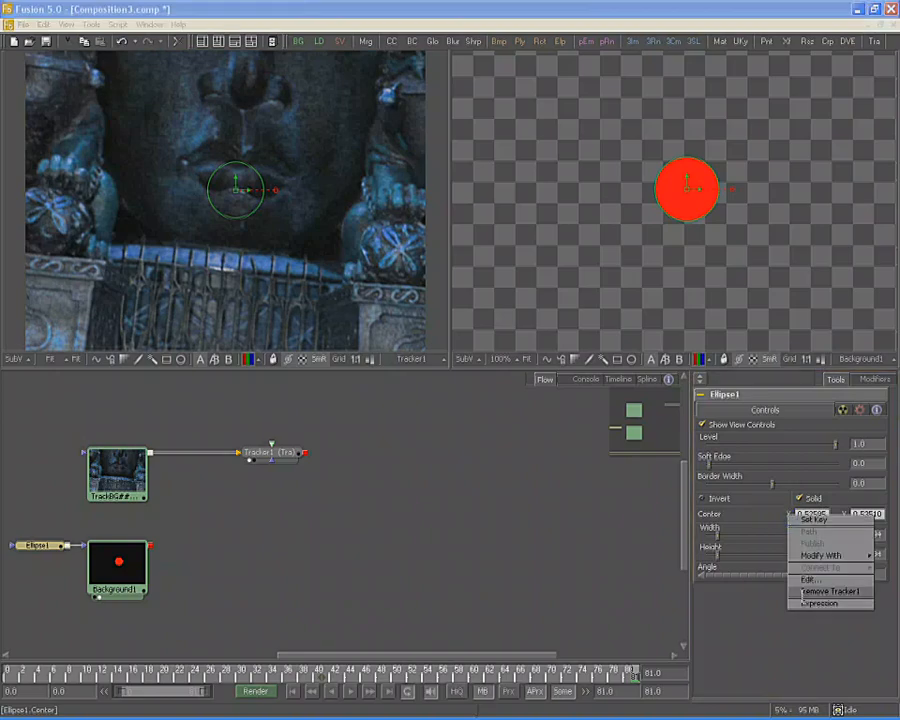
pyautogui.click(803, 591)
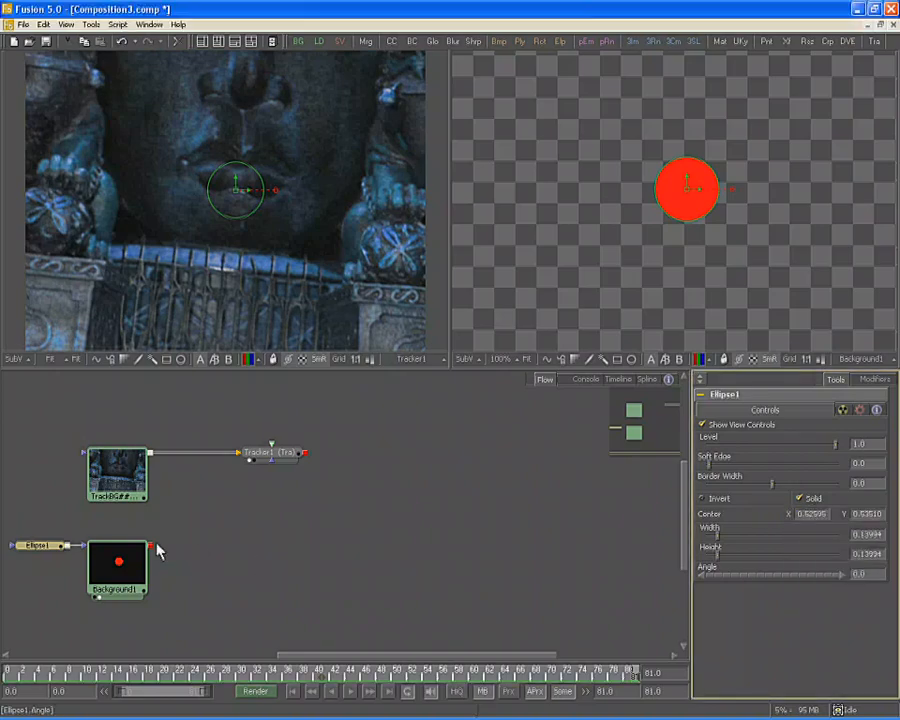
pyautogui.moveTo(150, 546); pyautogui.dragTo(272, 456)
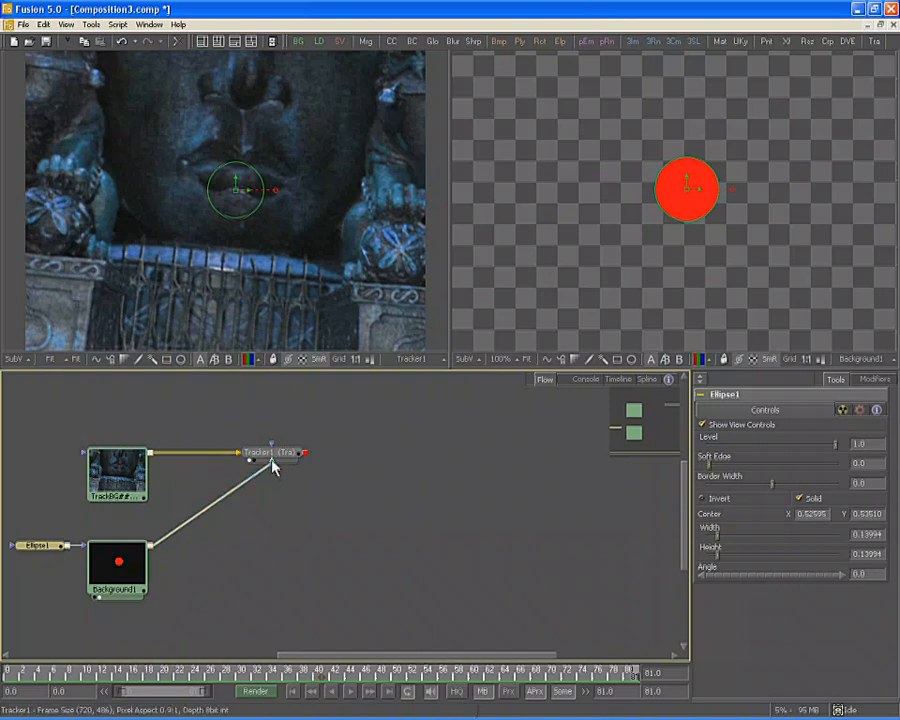
# - Set Tracker1's operation to Match Move with FG over BG merging and play back the composite
pyautogui.click(271, 455)
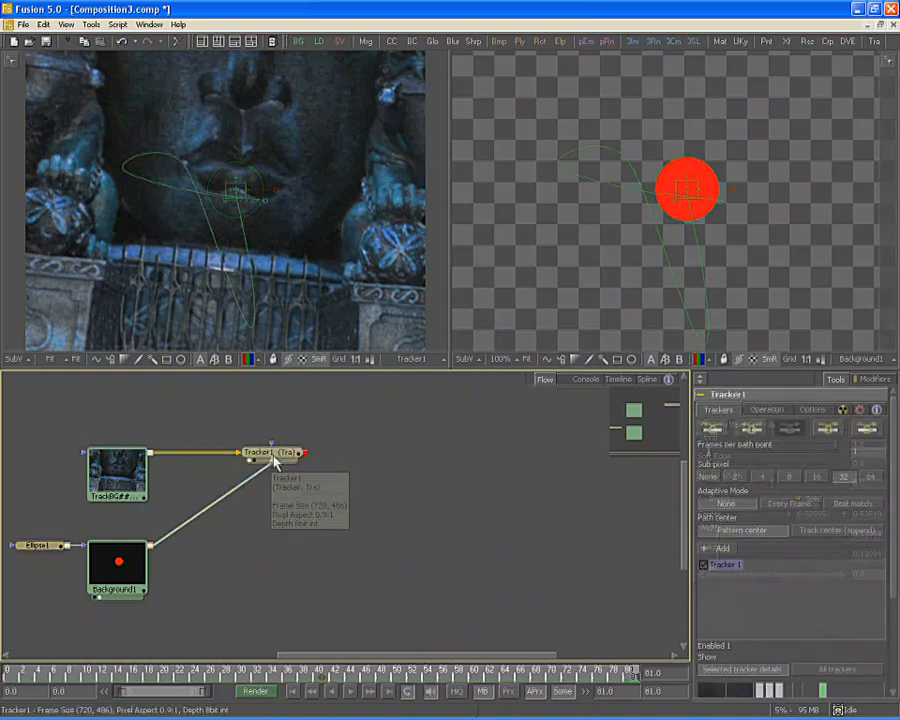
pyautogui.click(766, 410)
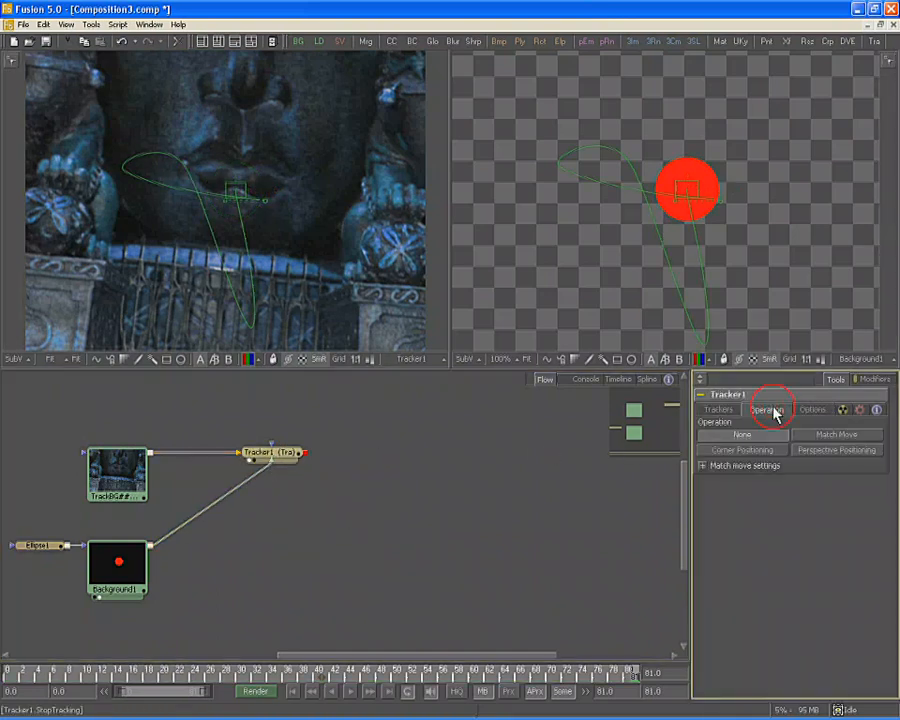
pyautogui.click(818, 436)
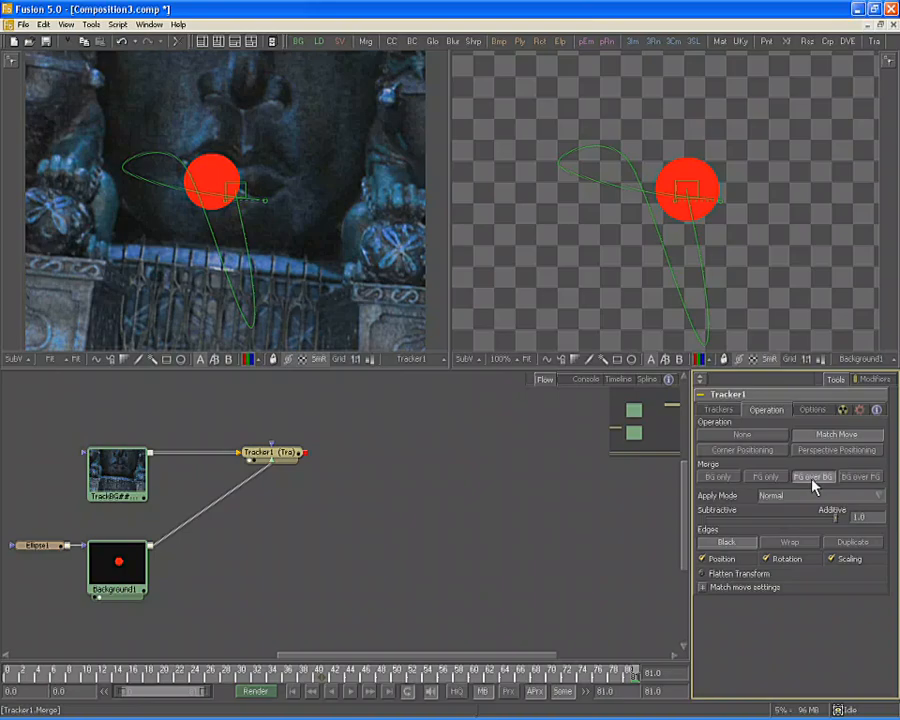
pyautogui.click(348, 694)
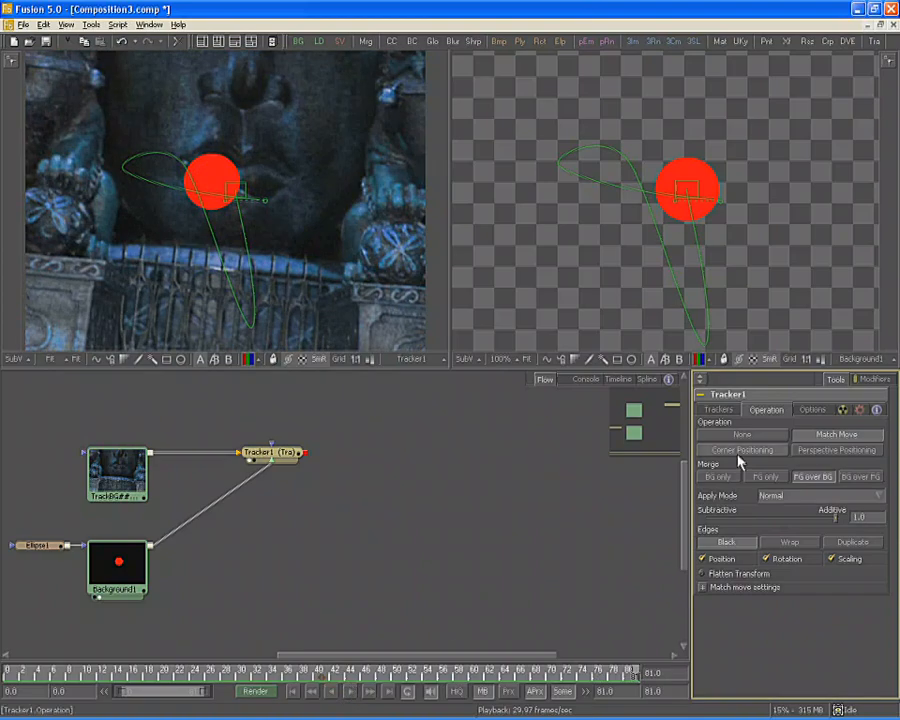
pyautogui.click(774, 496)
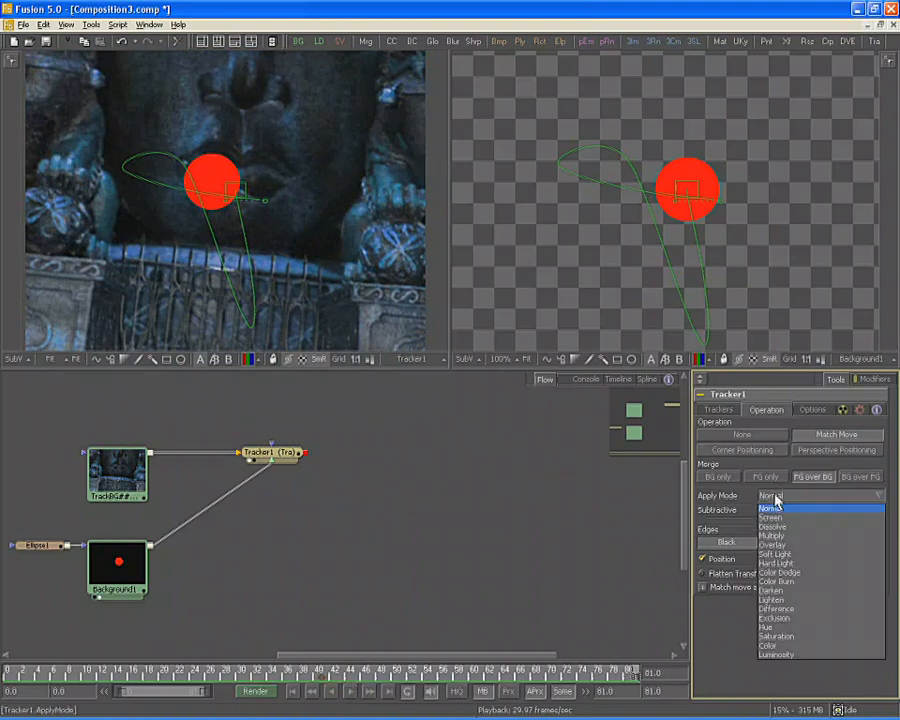
pyautogui.click(774, 496)
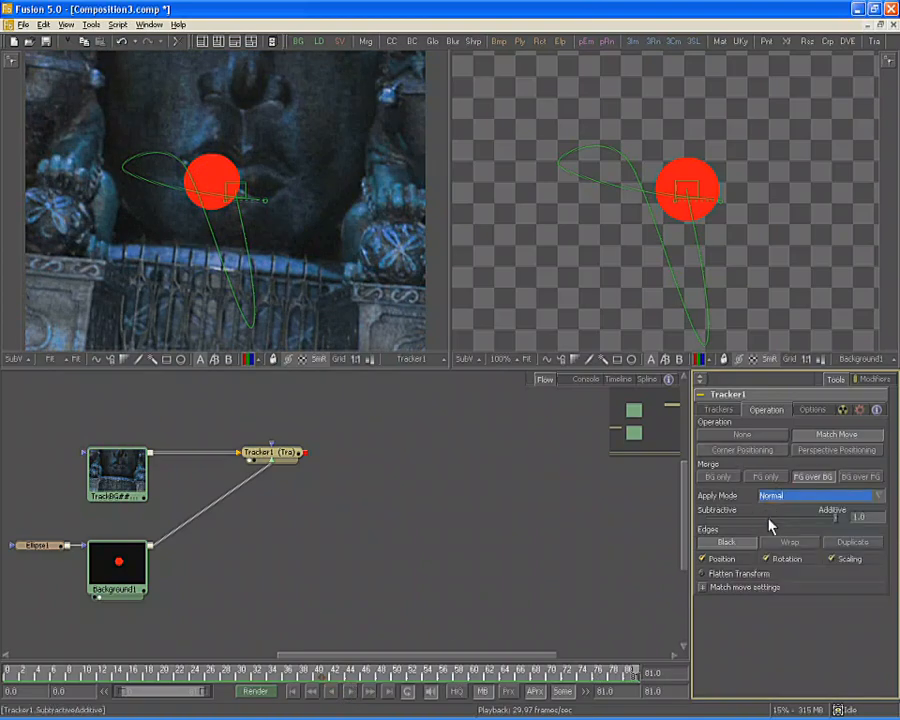
pyautogui.hotkey('ctrl', 'z')
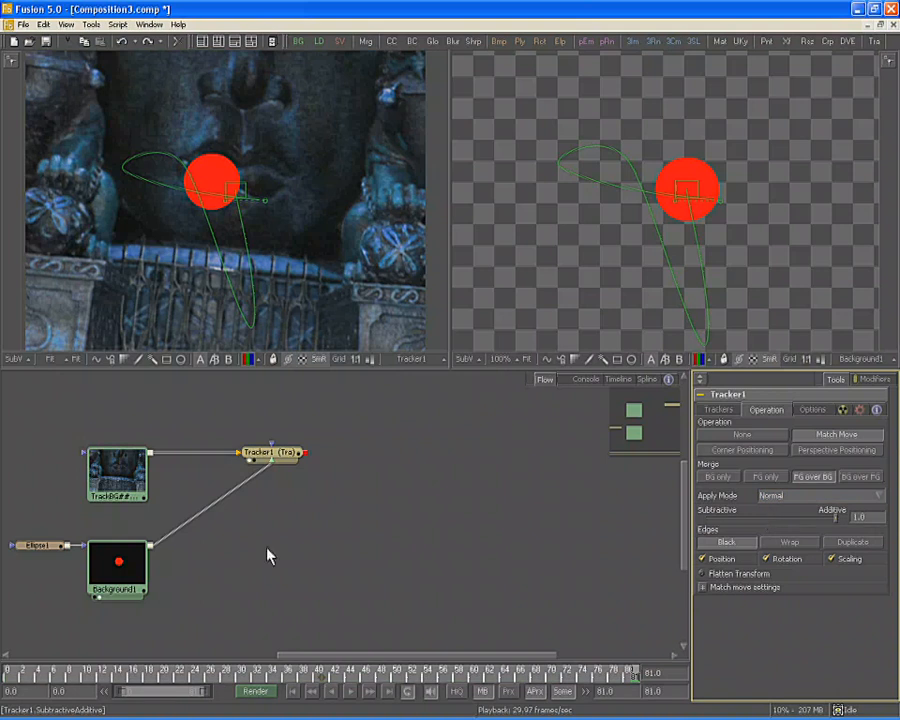
# - Move the ellipse mask to a center of about X 0.37, Y 0.43
pyautogui.click(47, 551)
pyautogui.moveTo(682, 190); pyautogui.dragTo(615, 226)
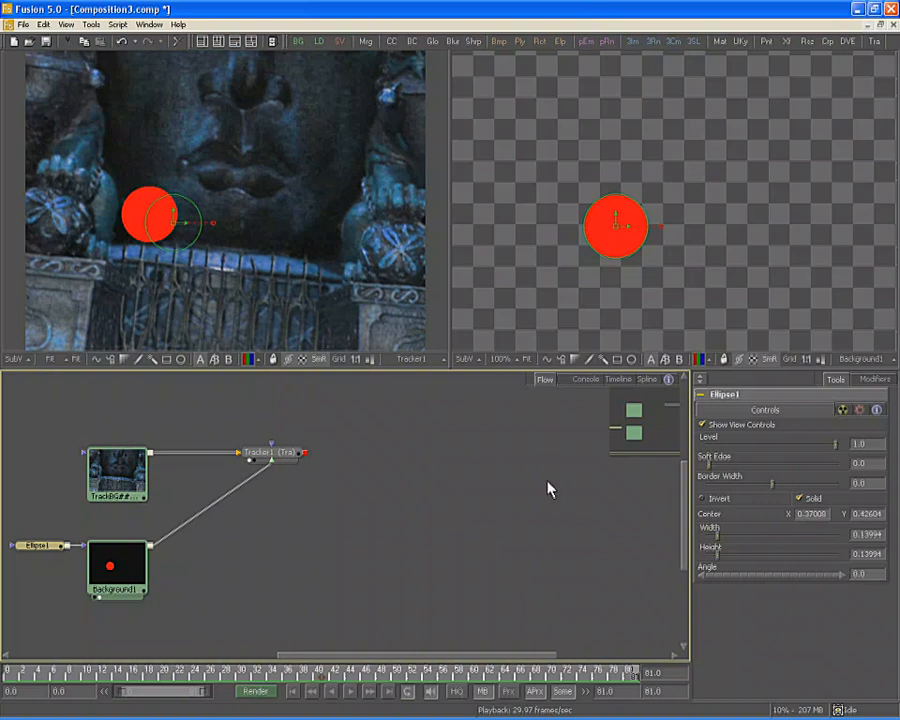
# - Set Tracker1's Merge to BG only and its Edges to Wrap, and check the stabilized footage in playback
pyautogui.click(288, 452)
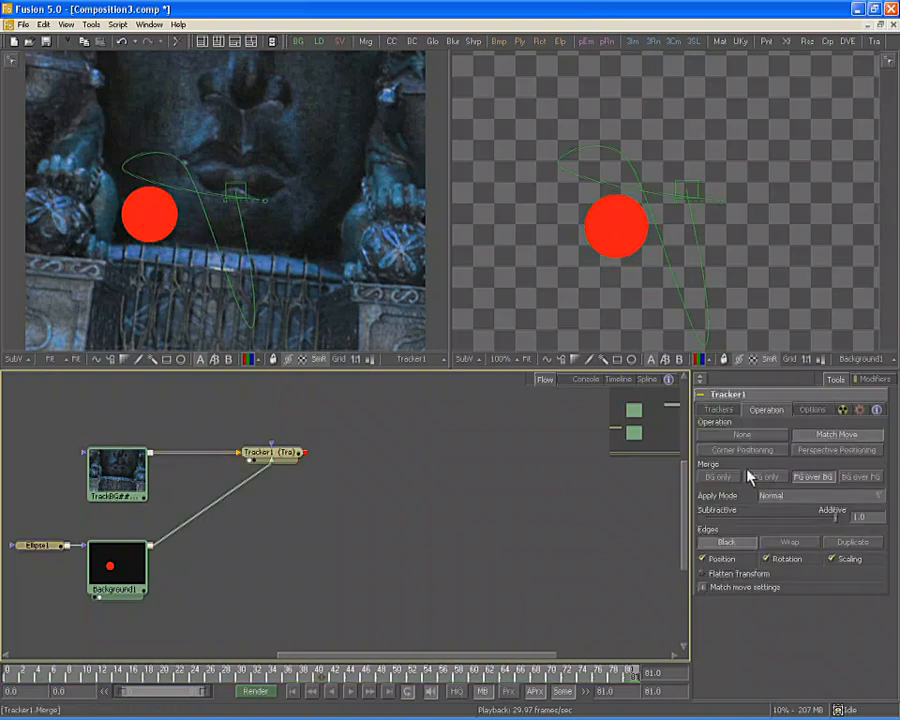
pyautogui.click(718, 477)
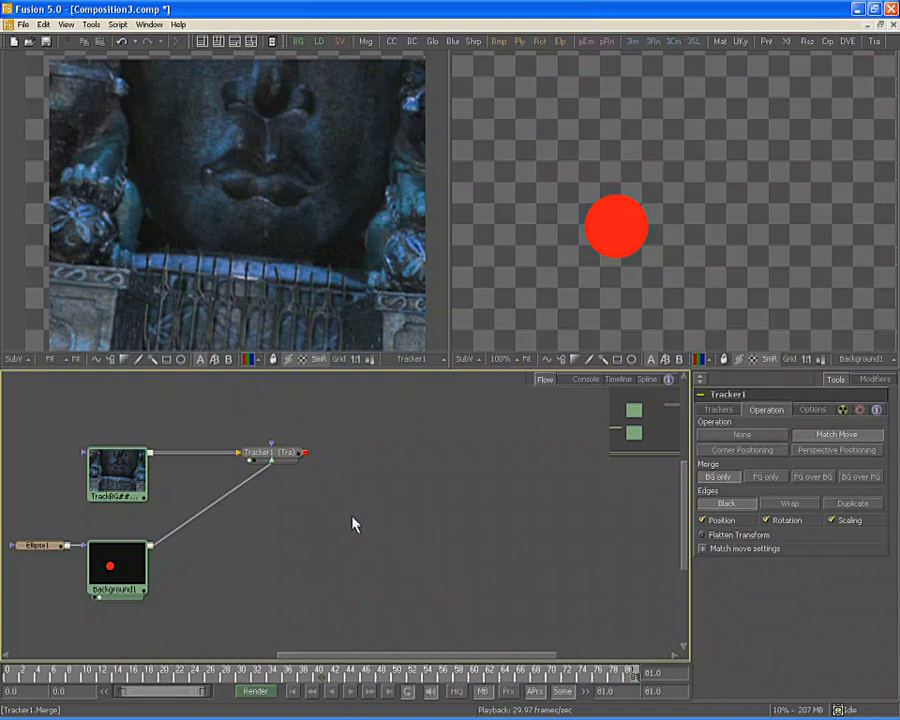
pyautogui.click(351, 691)
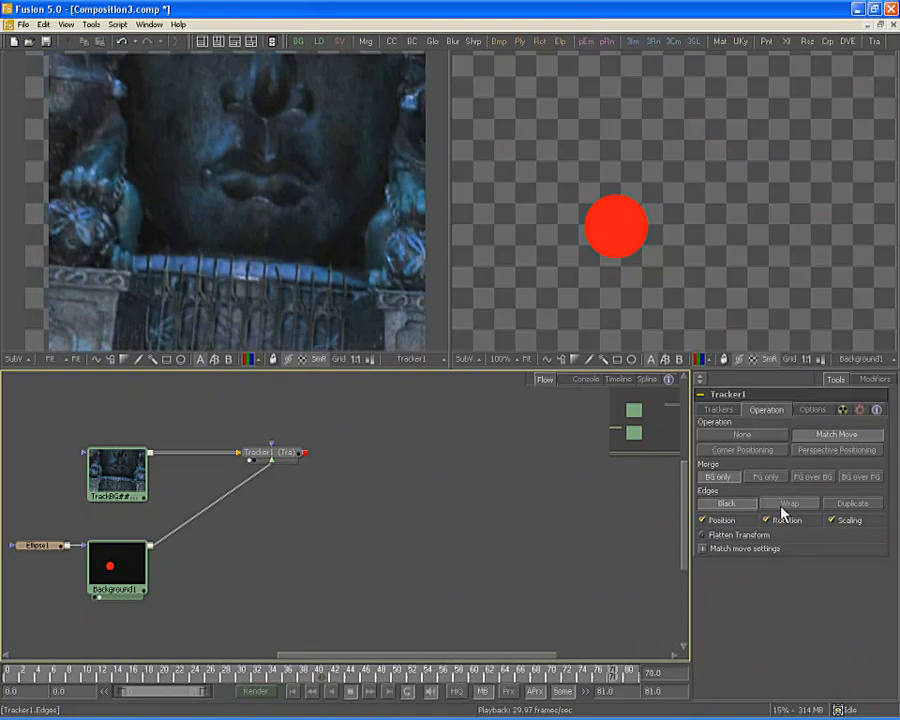
pyautogui.click(784, 510)
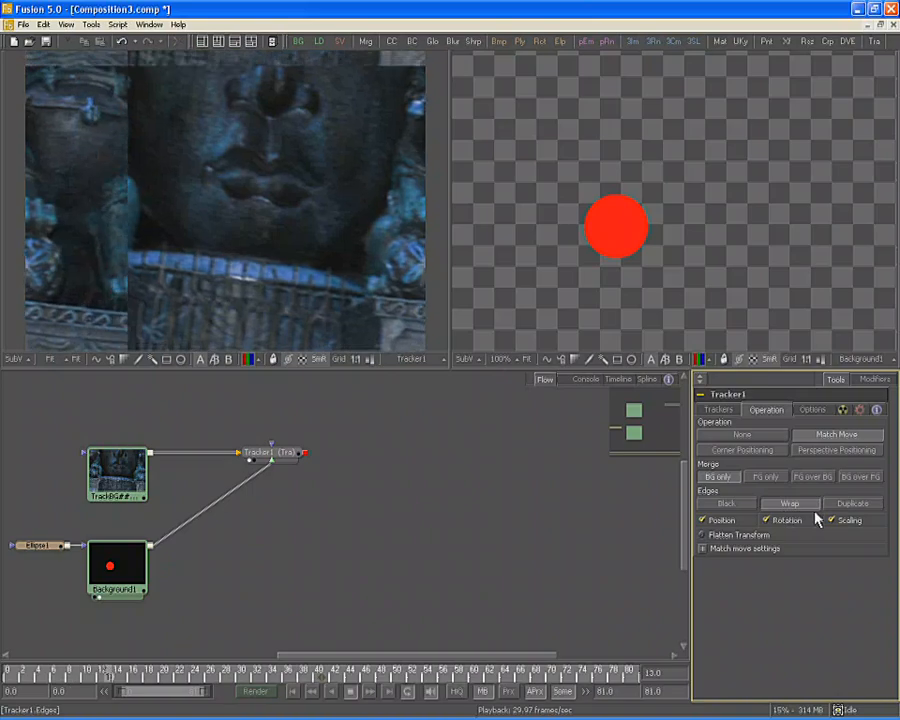
pyautogui.click(350, 694)
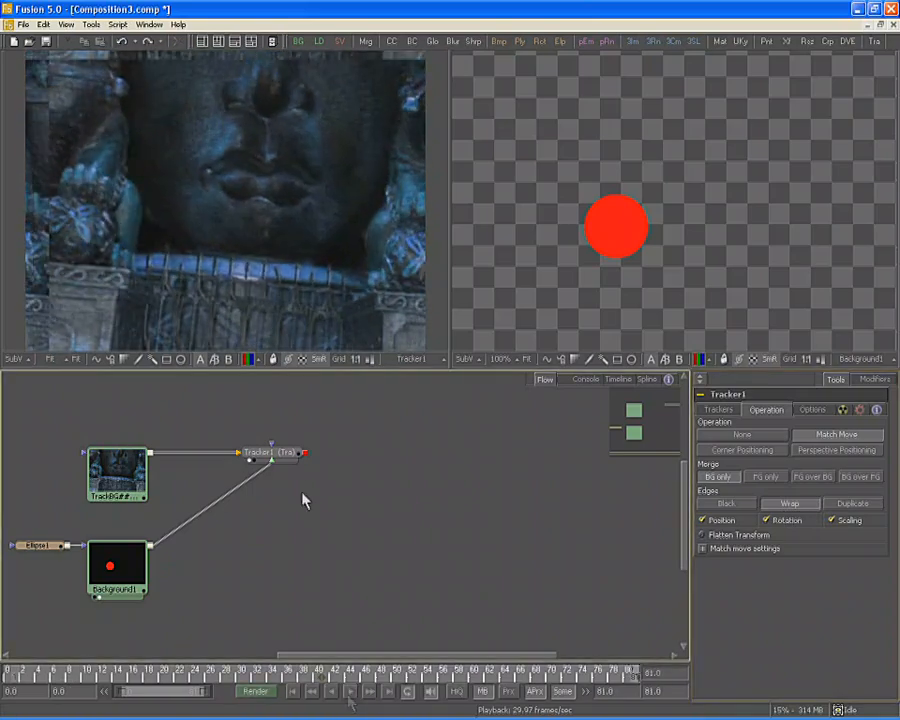
# - Add a Paint tool after Tracker1 and display its output in the viewer that shows the tracker
pyautogui.click(285, 453)
pyautogui.press('End')
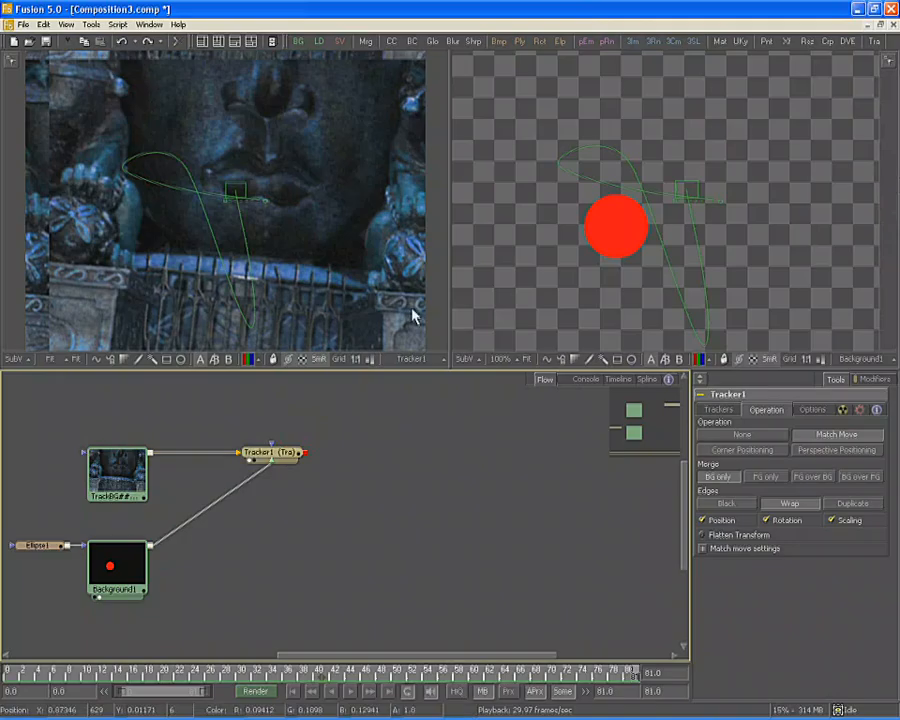
pyautogui.click(767, 42)
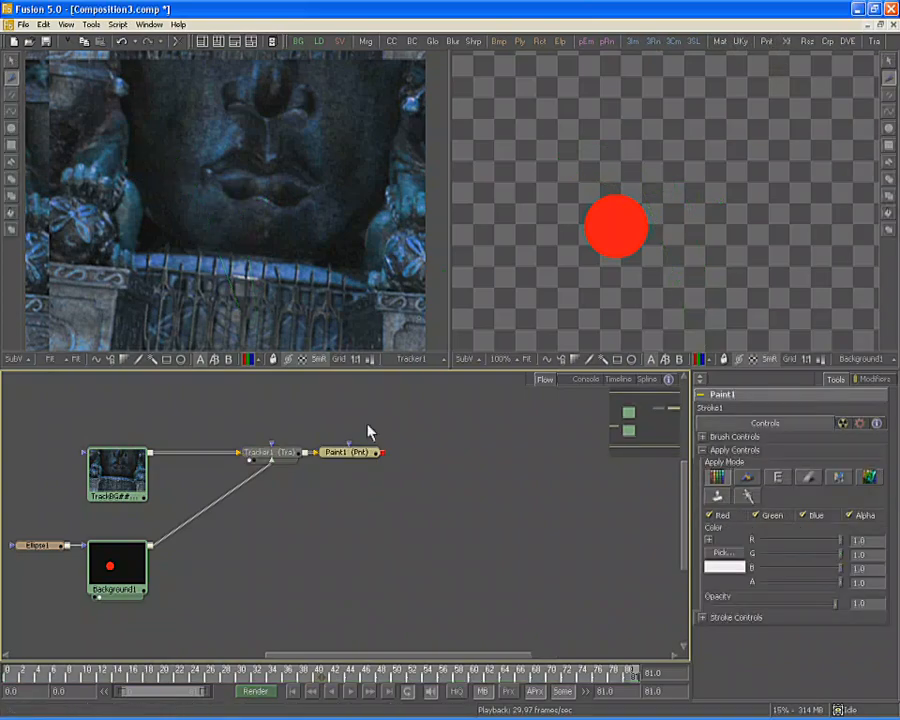
pyautogui.moveTo(333, 455)
pyautogui.mouseDown()
pyautogui.moveTo(413, 457)
pyautogui.moveTo(213, 226)
pyautogui.mouseUp()
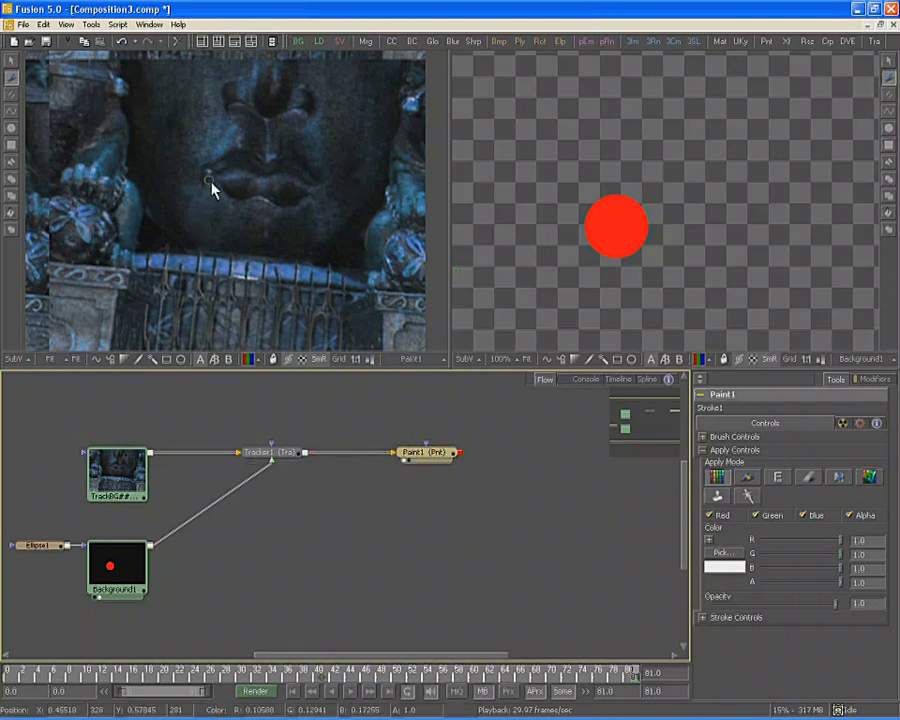
# - At frame 37, paint a saturated red dot with an enlarged brush on the statue's lips and play back the sequence
pyautogui.click(280, 679)
pyautogui.moveTo(280, 683); pyautogui.dragTo(295, 680)
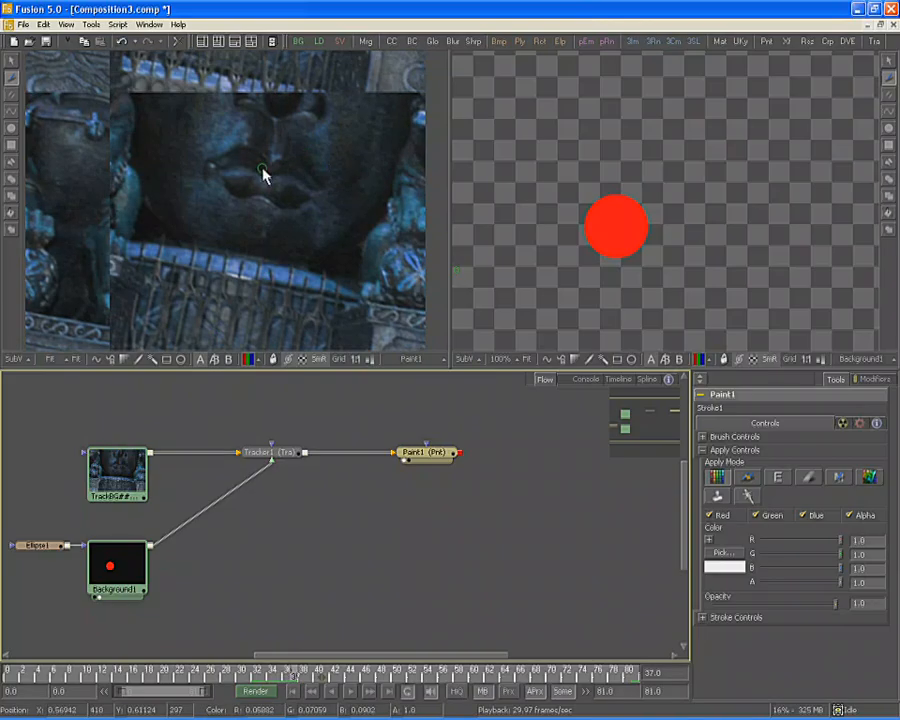
pyautogui.click(709, 541)
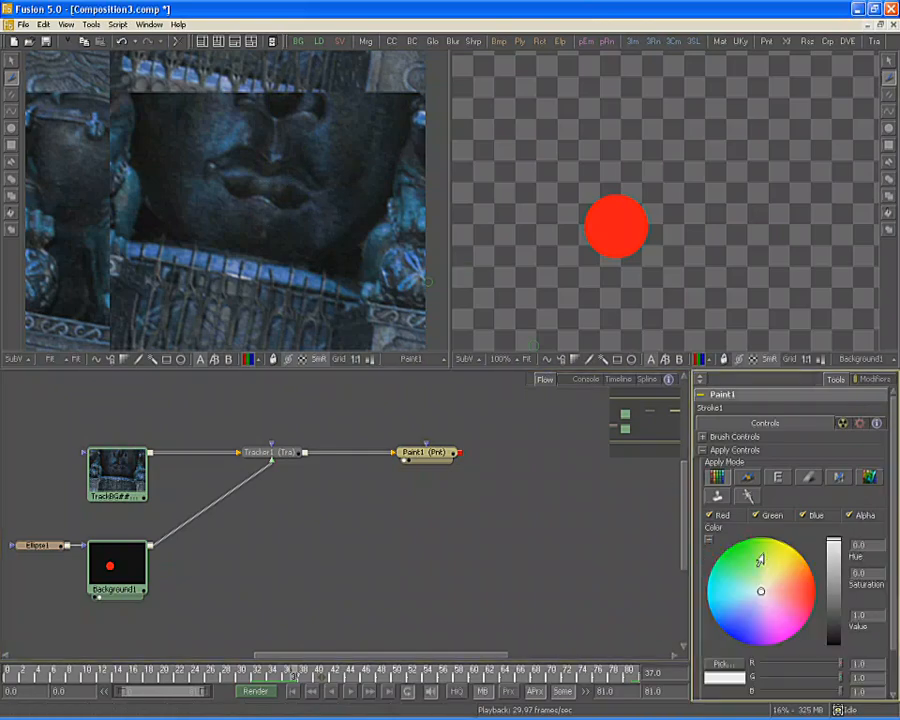
pyautogui.click(812, 592)
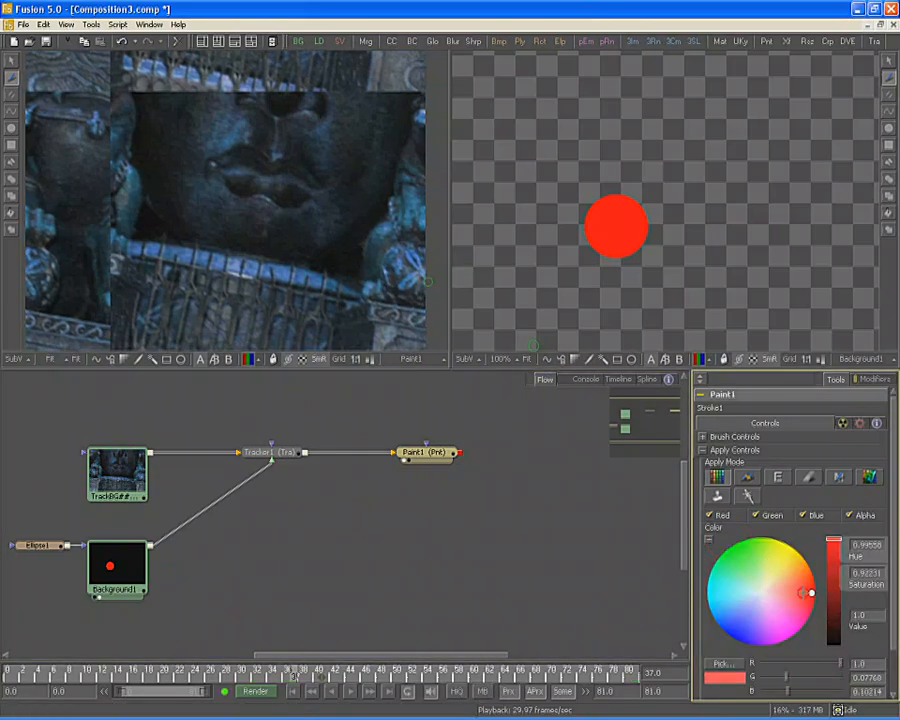
pyautogui.click(272, 169)
pyautogui.moveTo(274, 169); pyautogui.dragTo(279, 172)
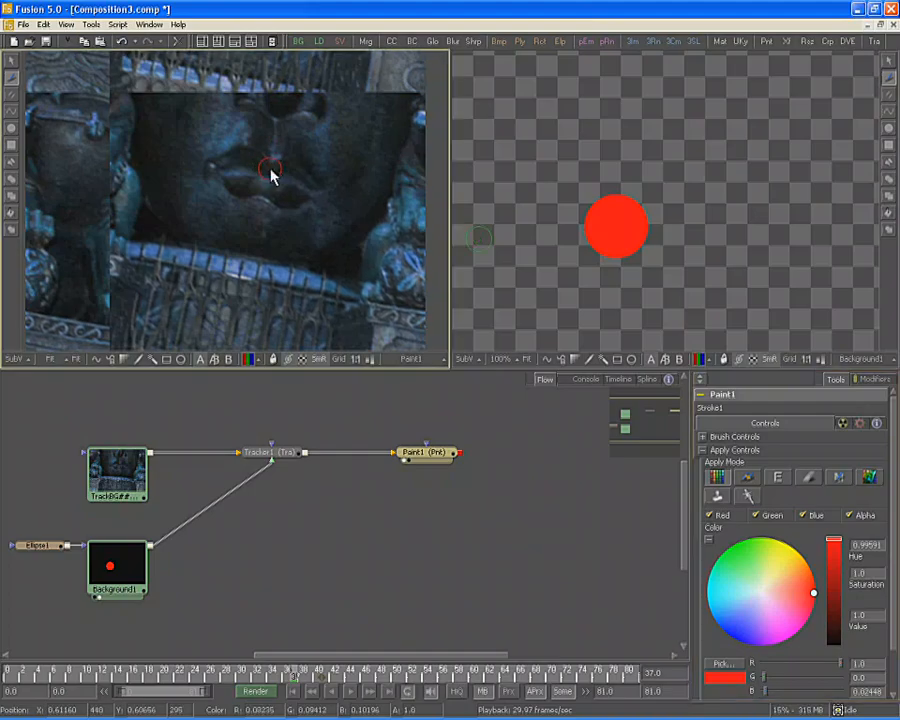
pyautogui.click(265, 187)
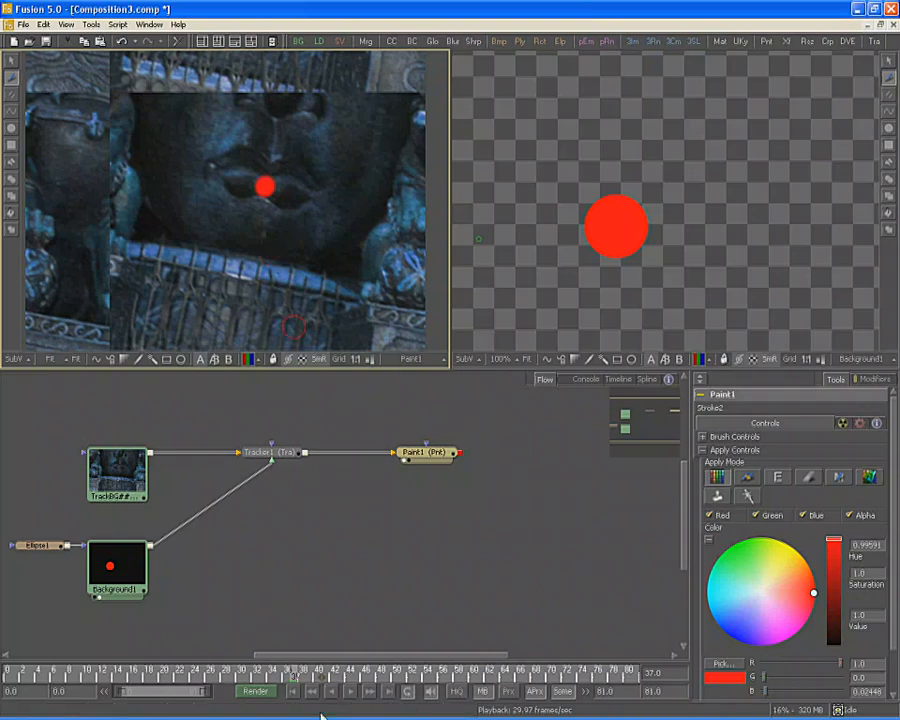
pyautogui.click(350, 691)
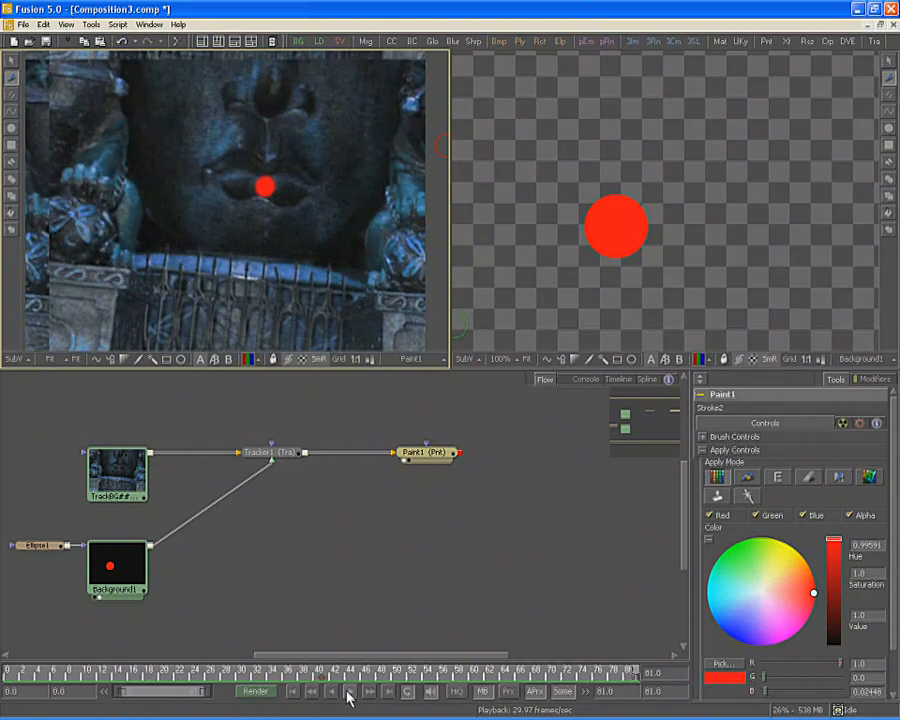
# - Add a Transform tool after Paint1 and display its output in place of the Paint result
pyautogui.moveTo(786, 47); pyautogui.dragTo(538, 452)
pyautogui.moveTo(459, 453)
pyautogui.mouseDown()
pyautogui.moveTo(532, 456)
pyautogui.moveTo(287, 243)
pyautogui.mouseUp()
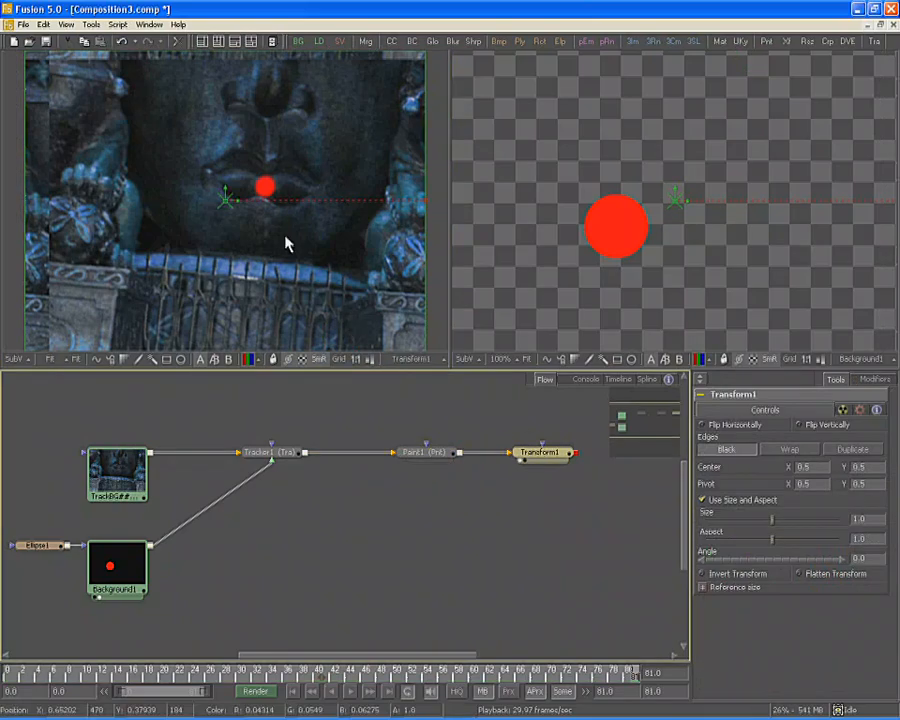
# - Connect the Transform's Center to one of Tracker1's position outputs
pyautogui.rightClick(226, 198)
pyautogui.moveTo(293, 360)
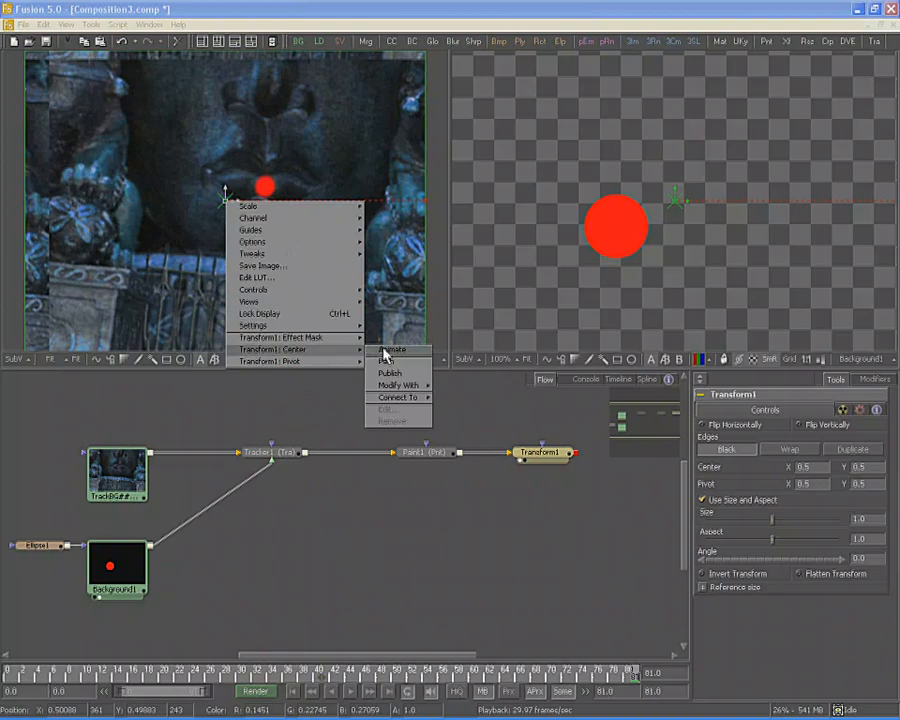
pyautogui.moveTo(411, 398)
pyautogui.moveTo(453, 400)
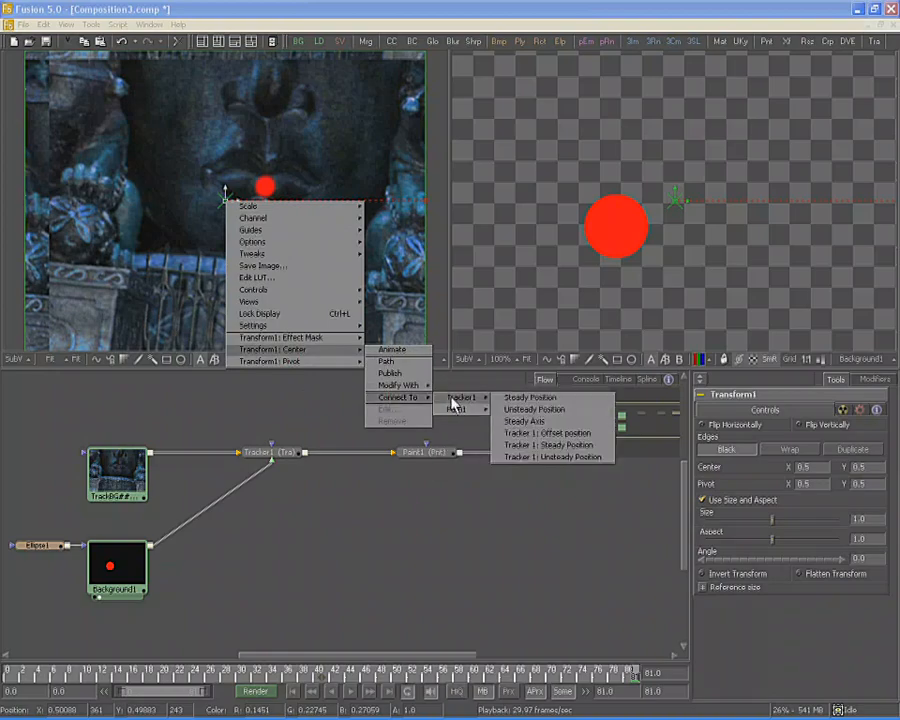